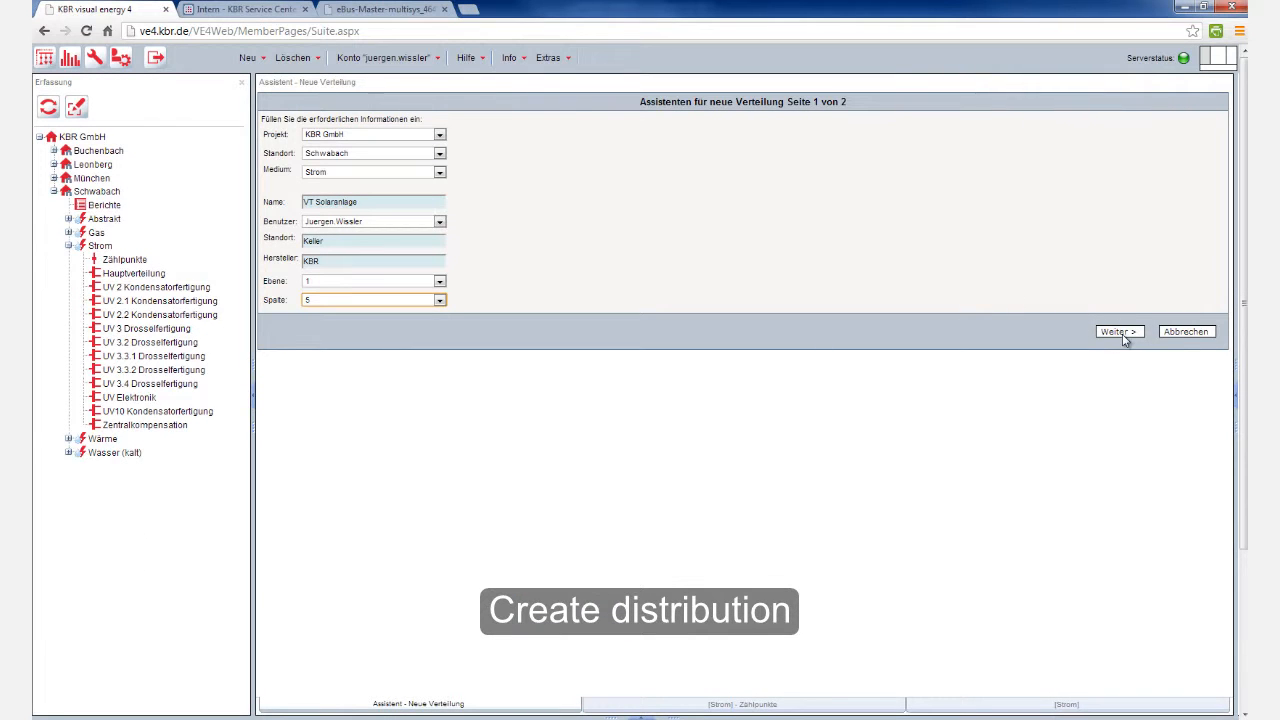
# Complete the creation of the VT Solaranlage distribution and open it under Strom at the Schwabach site.
pyautogui.click(1122, 335)
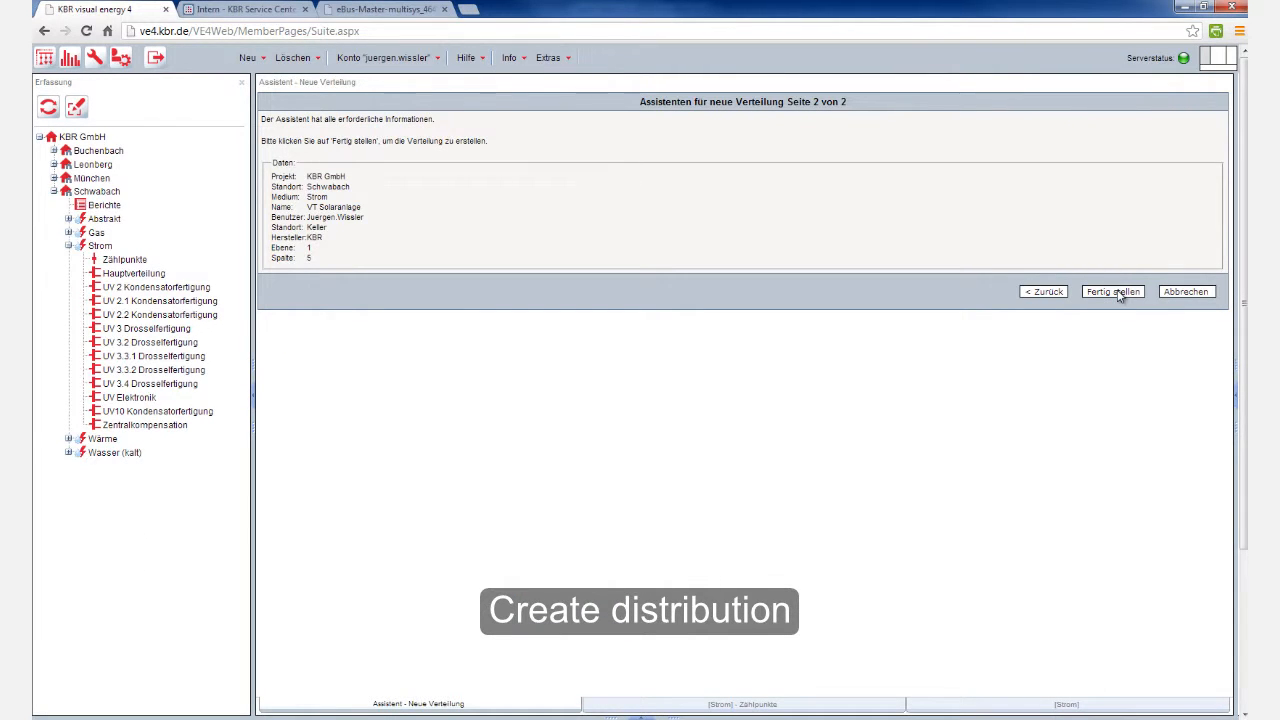
pyautogui.click(1113, 292)
pyautogui.click(54, 192)
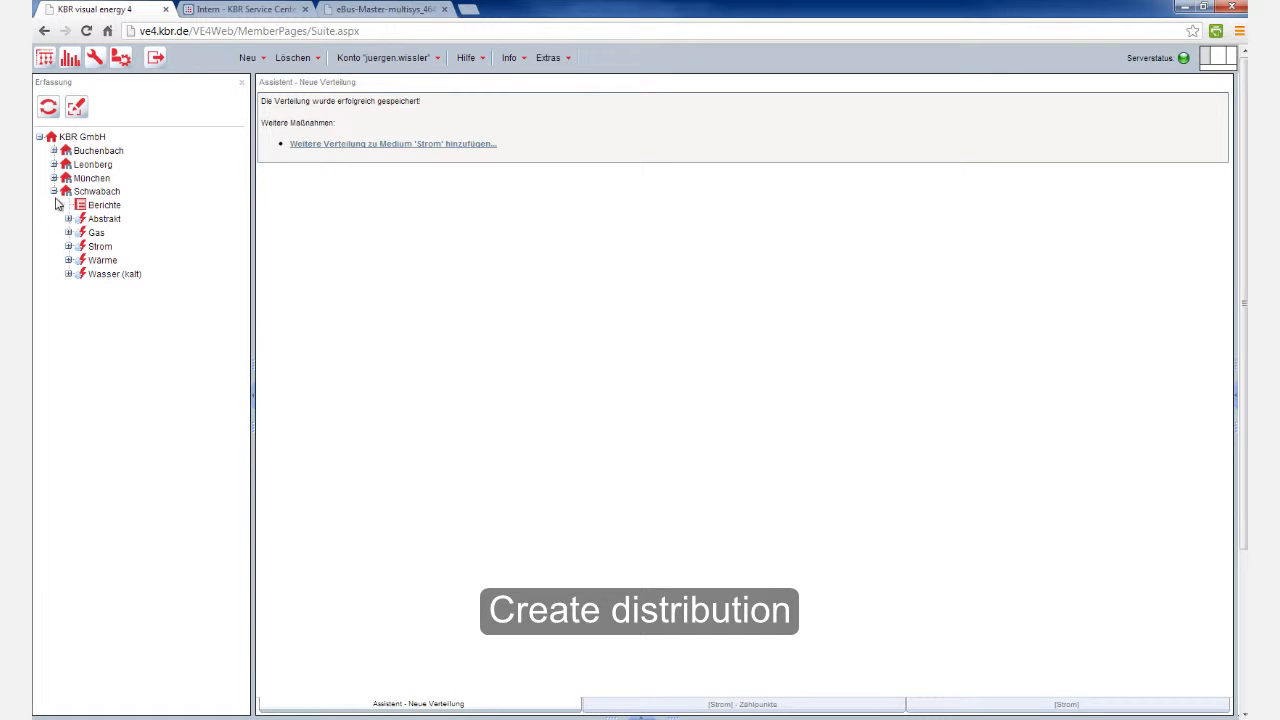
pyautogui.click(68, 246)
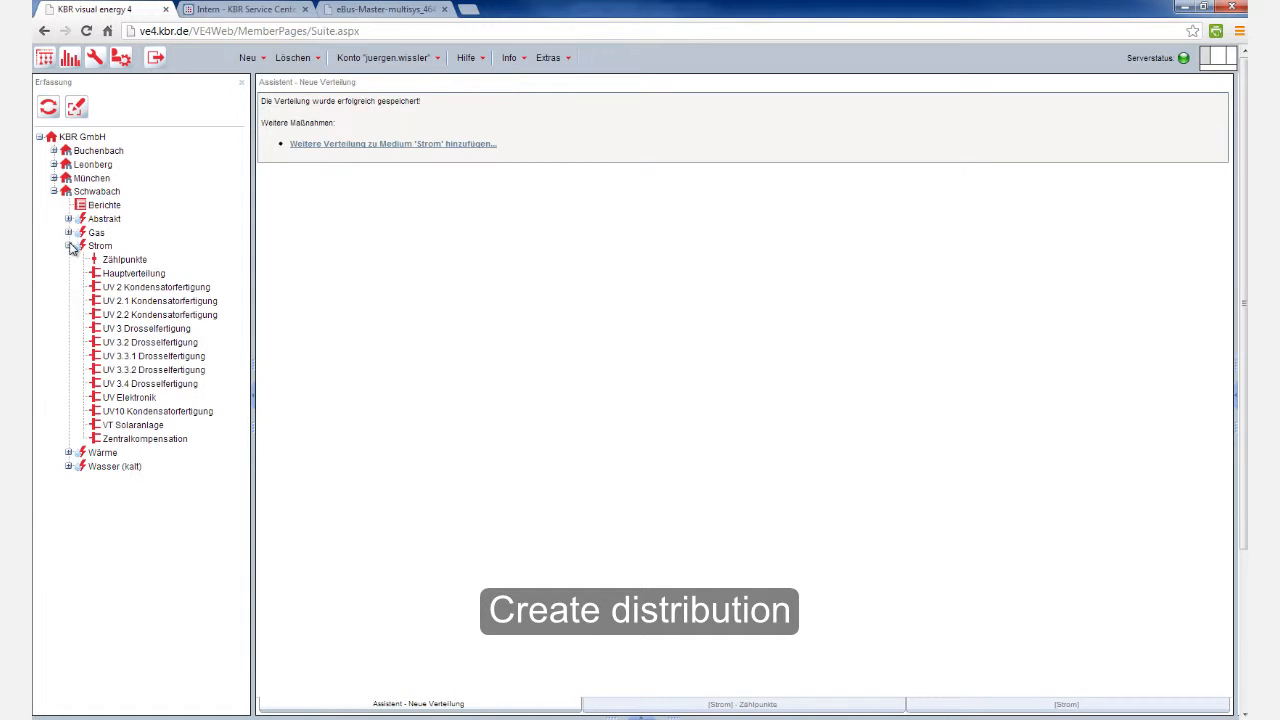
pyautogui.click(128, 427)
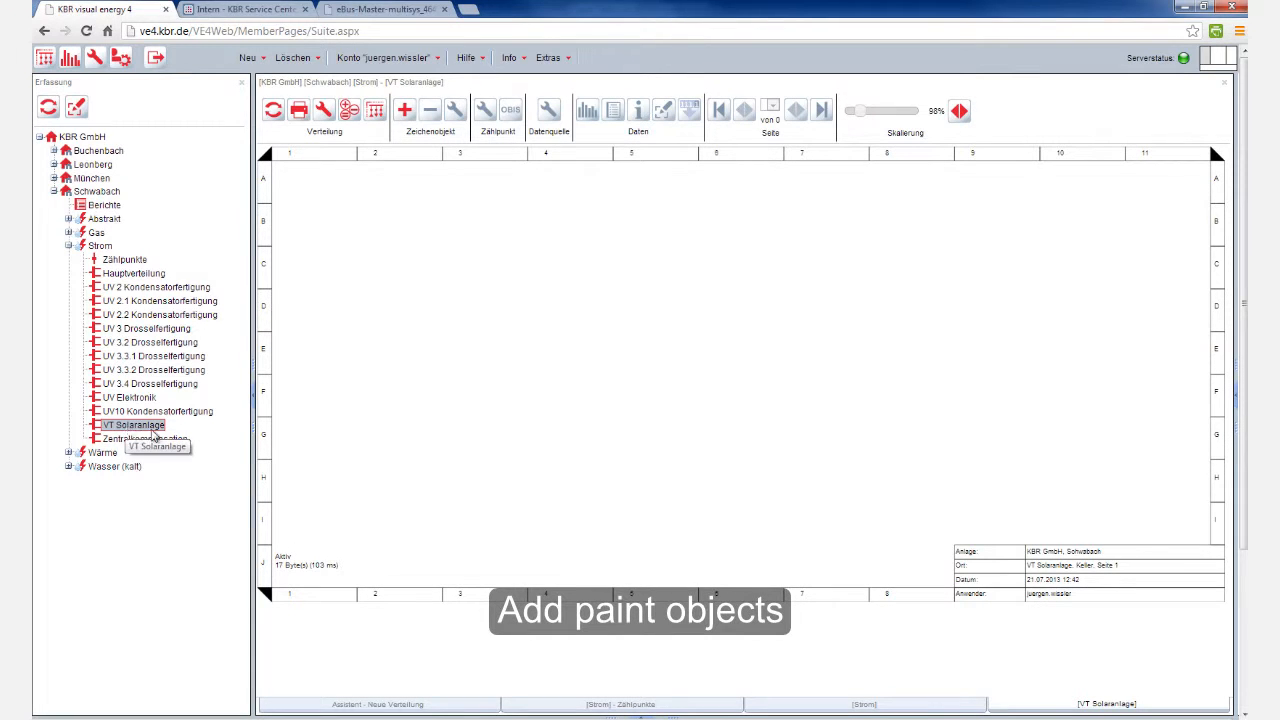
# Add one "Zugang MULTICOUNT, Sammelschiene oben" drawing object from the Strom connections' Zugänge folder to the VT Solaranlage distribution.
pyautogui.click(405, 116)
pyautogui.click(457, 212)
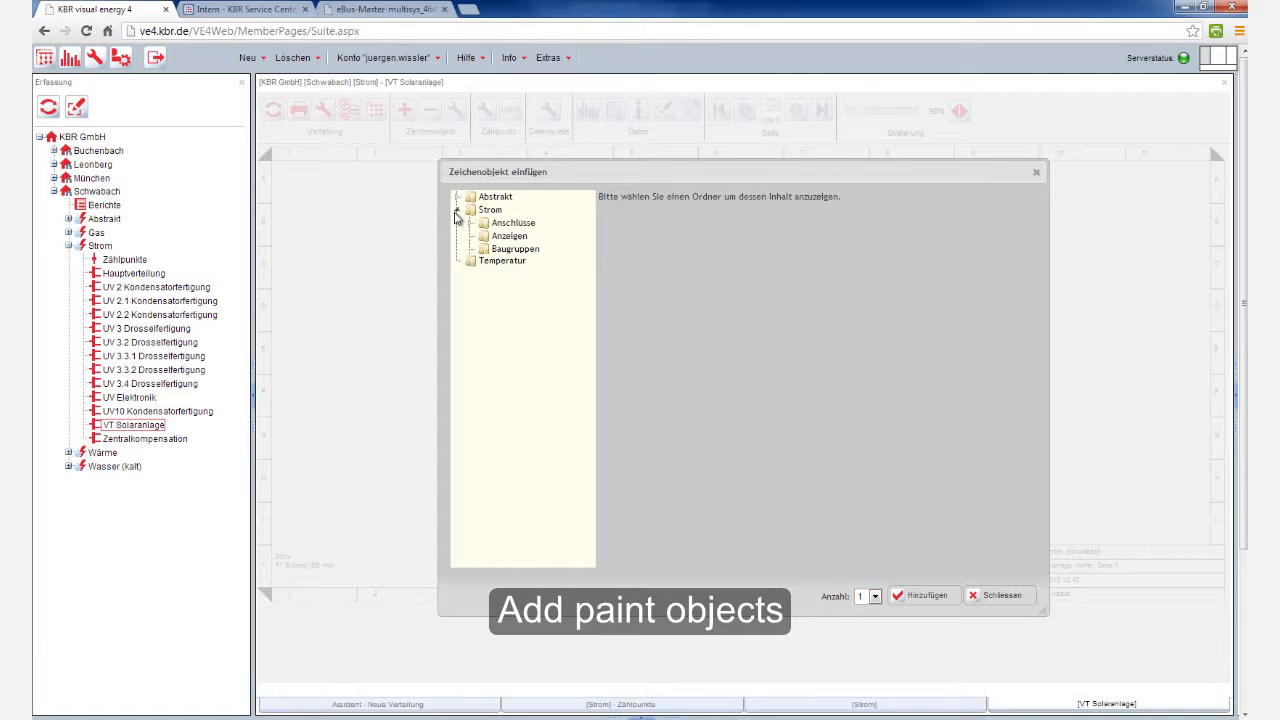
pyautogui.click(471, 223)
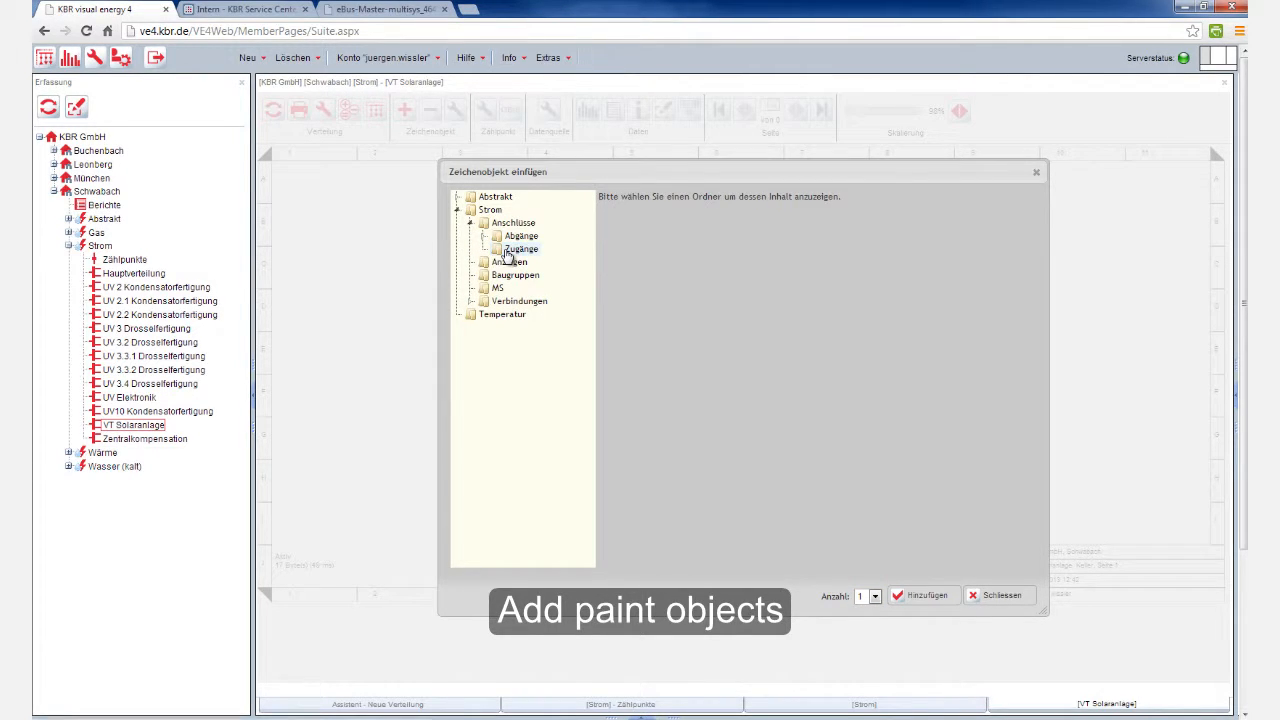
pyautogui.click(507, 252)
pyautogui.click(636, 243)
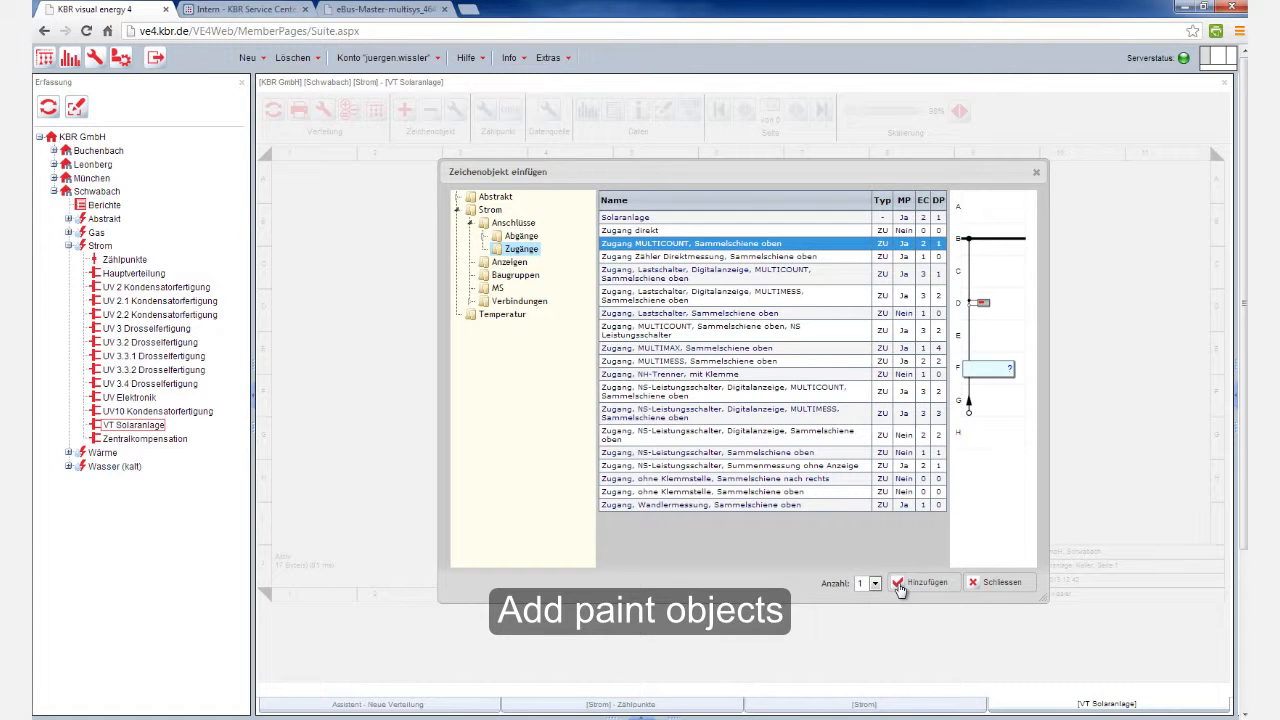
pyautogui.click(899, 588)
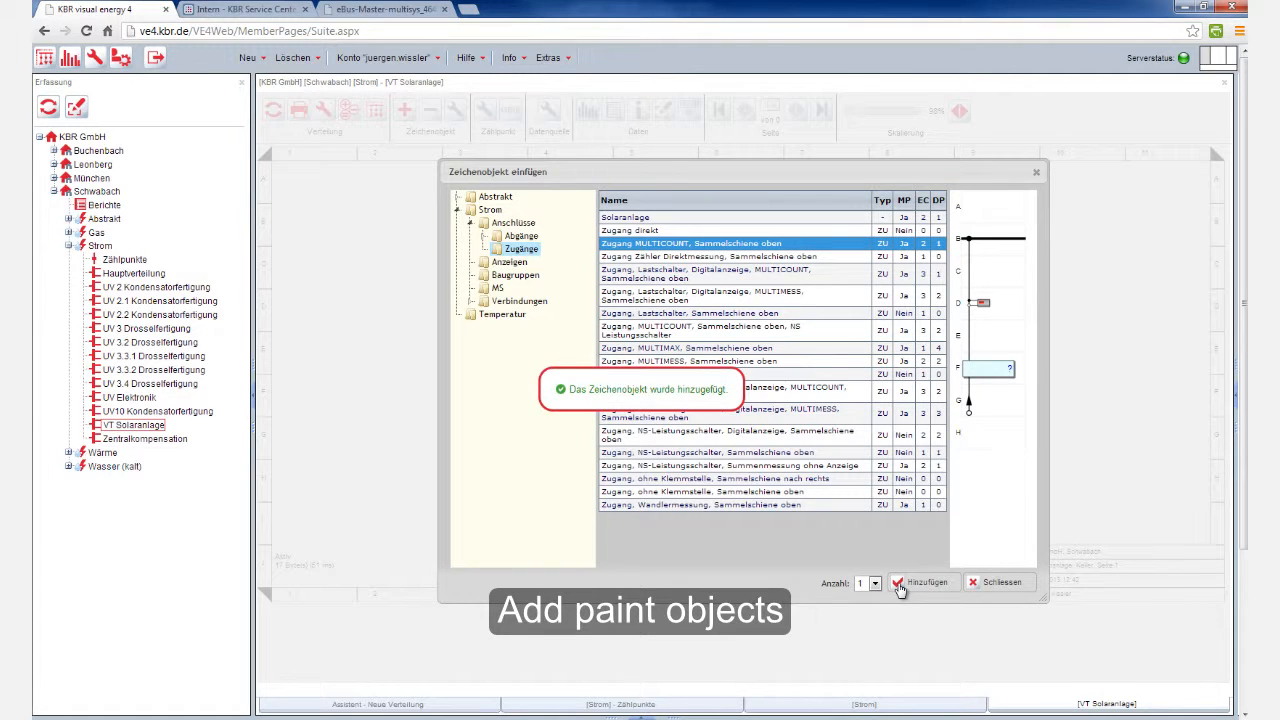
# Add one "Leeres Modul" drawing object from the Abstrakt folder and finish inserting objects.
pyautogui.click(493, 199)
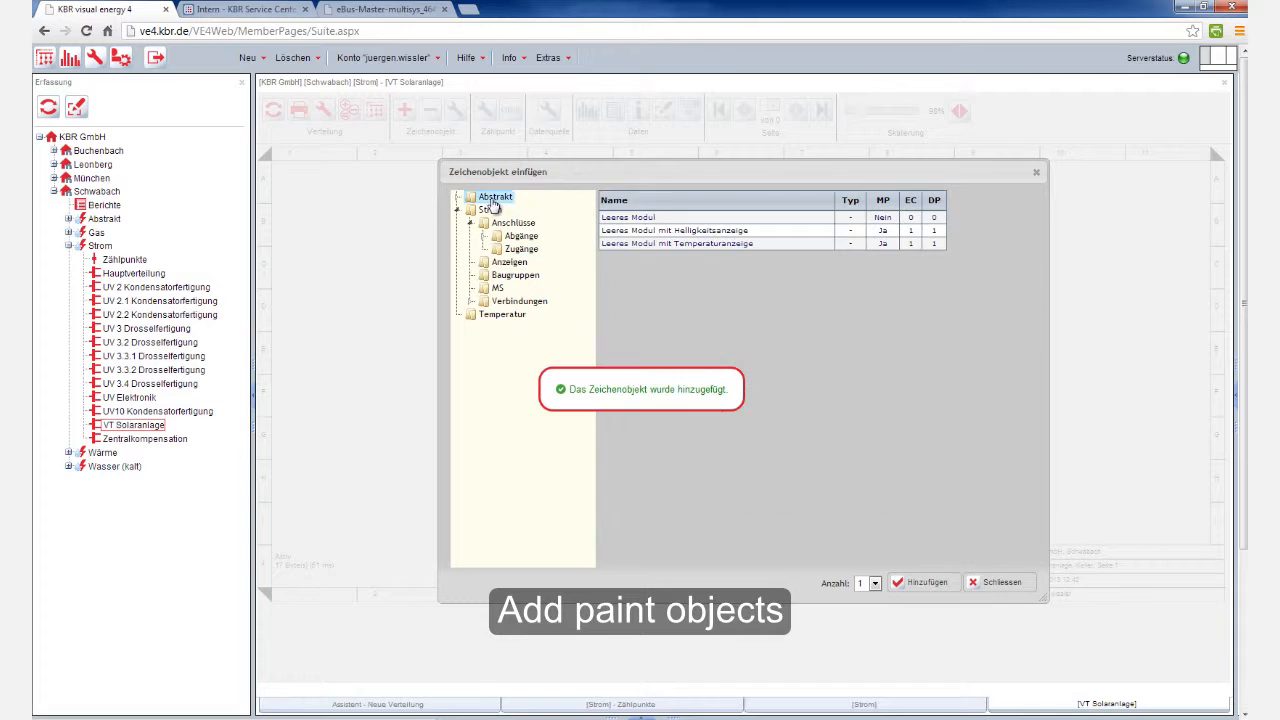
pyautogui.click(660, 220)
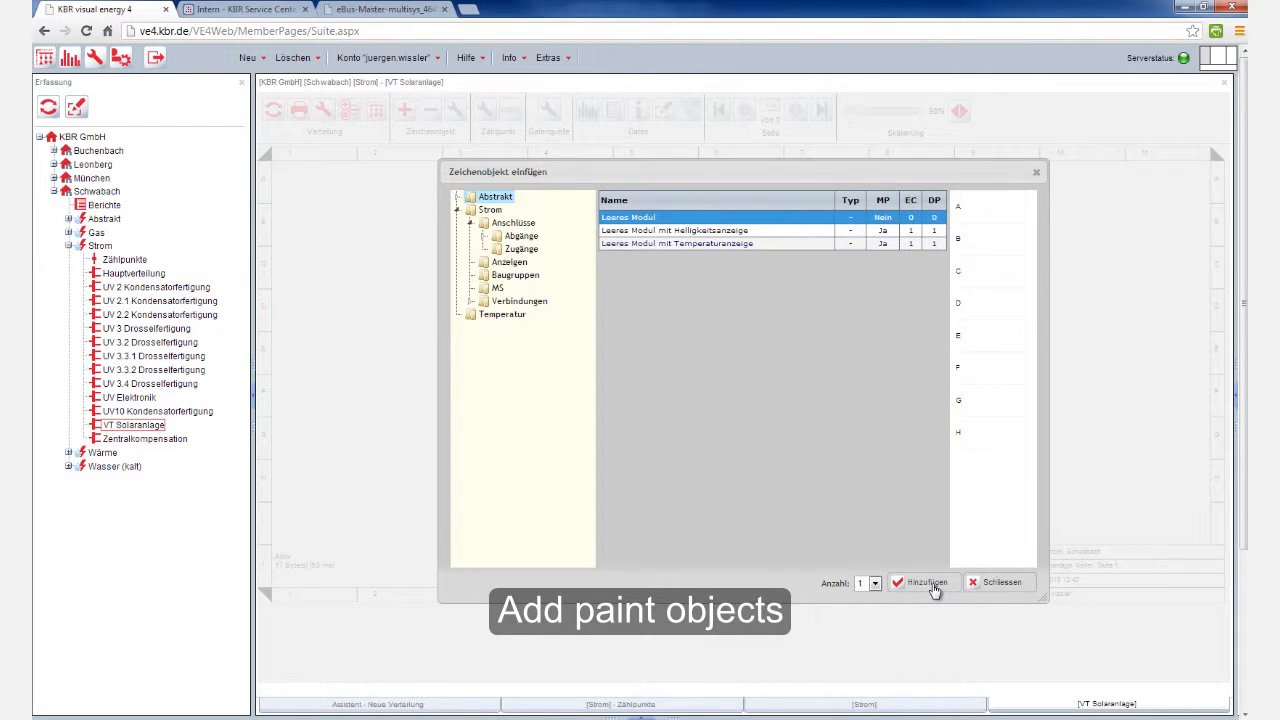
pyautogui.click(930, 584)
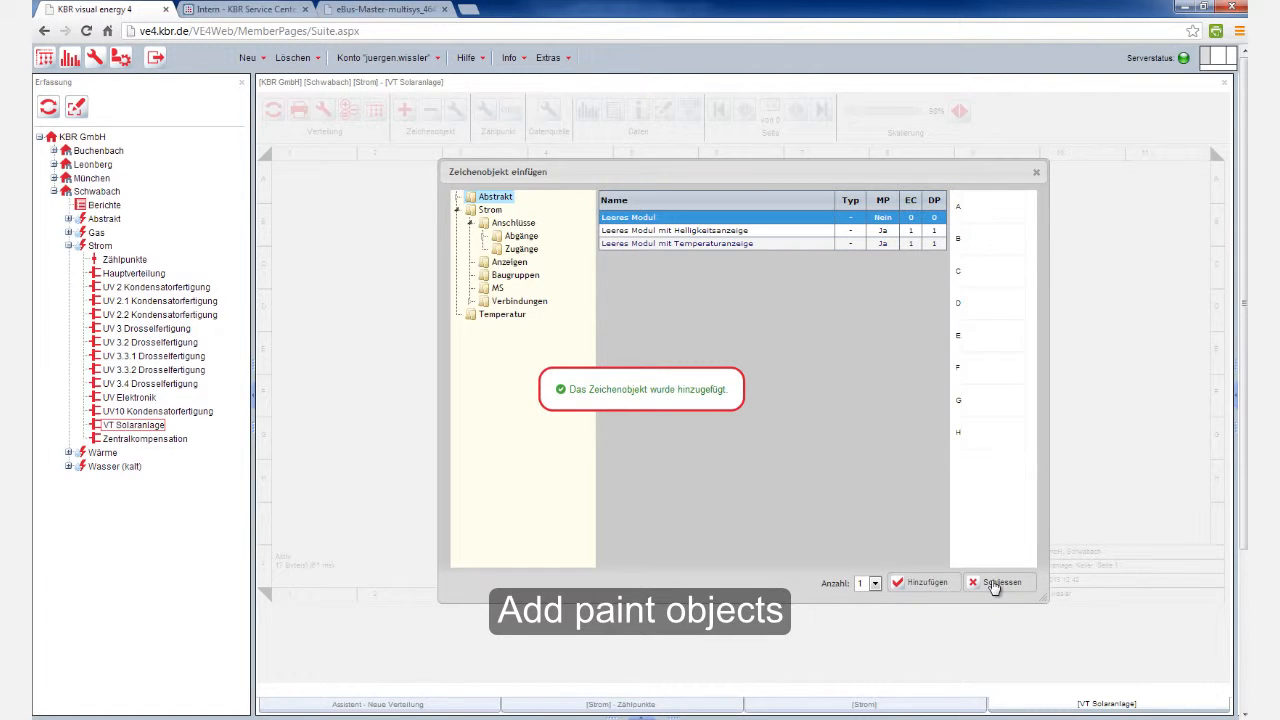
pyautogui.click(995, 584)
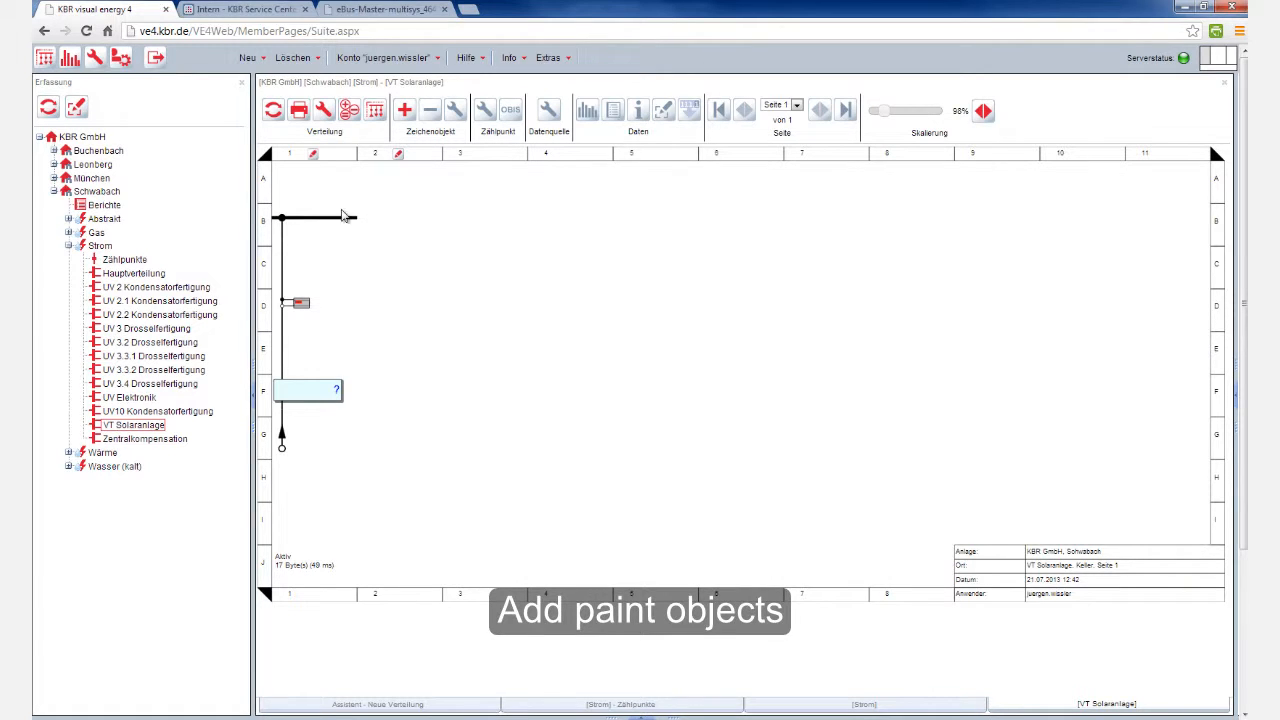
# Move the empty module in column 2 to position 001 and refresh the distribution drawing.
pyautogui.click(398, 156)
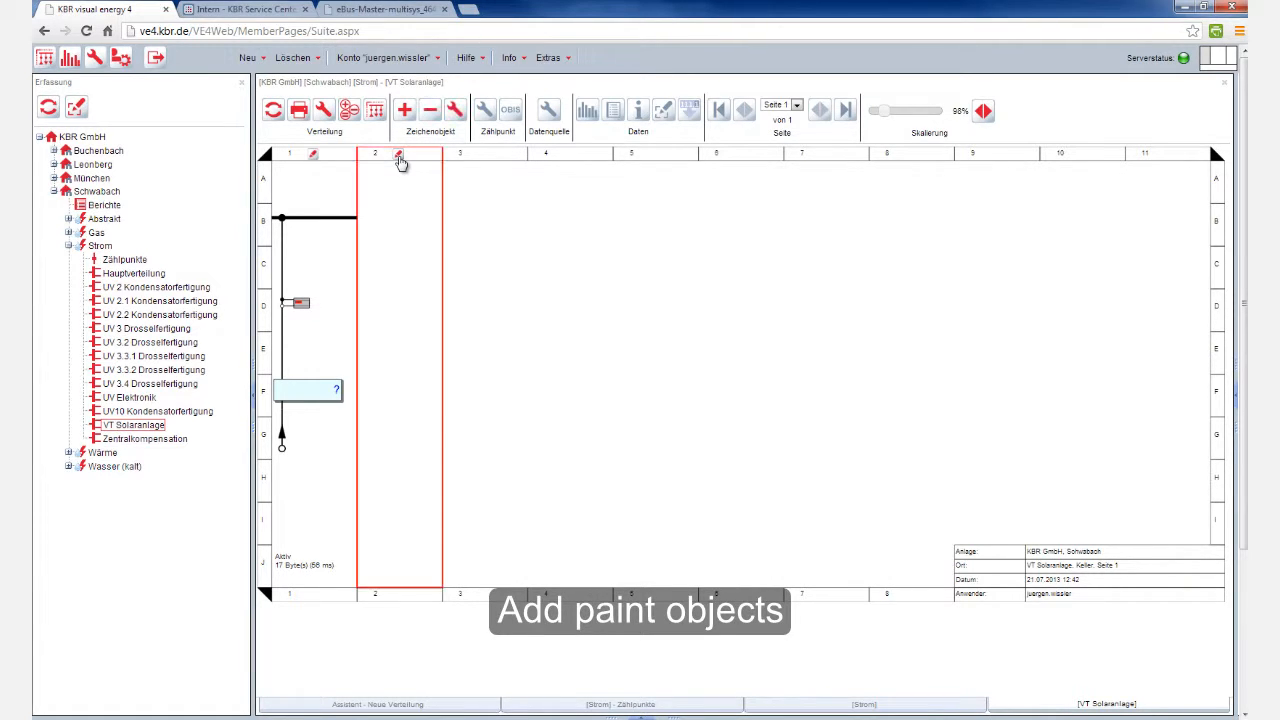
pyautogui.click(454, 113)
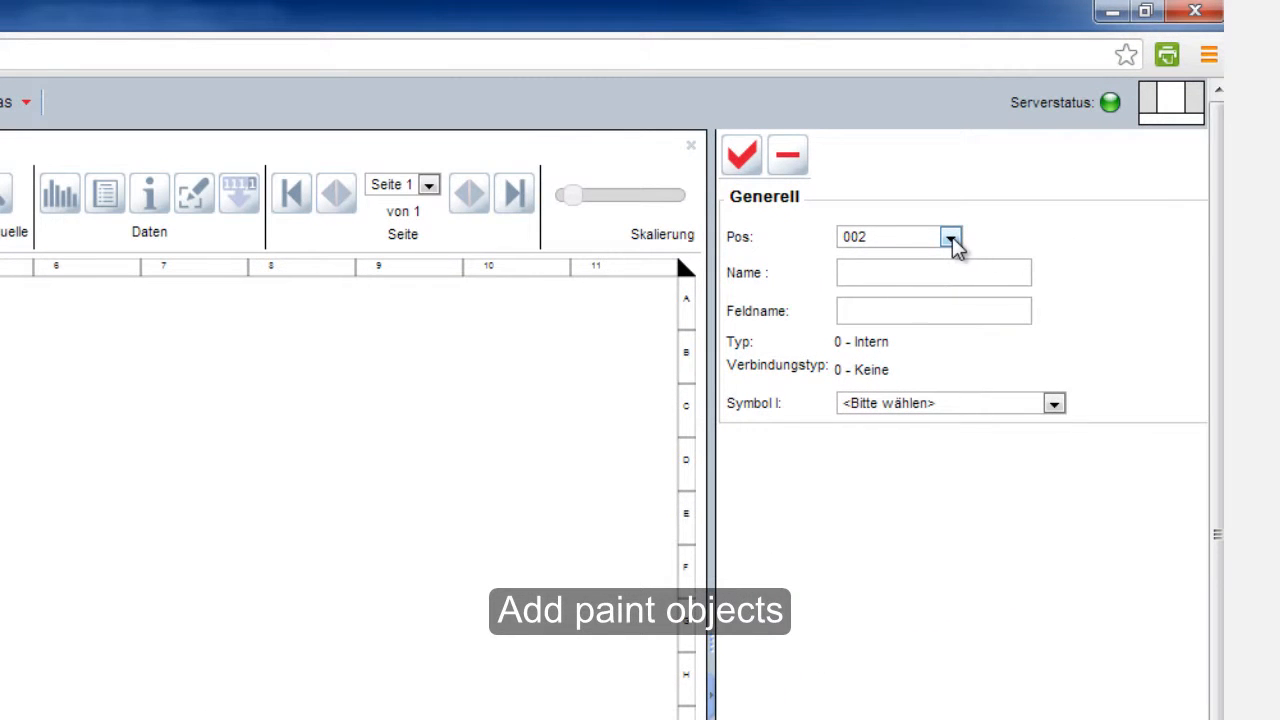
pyautogui.click(951, 238)
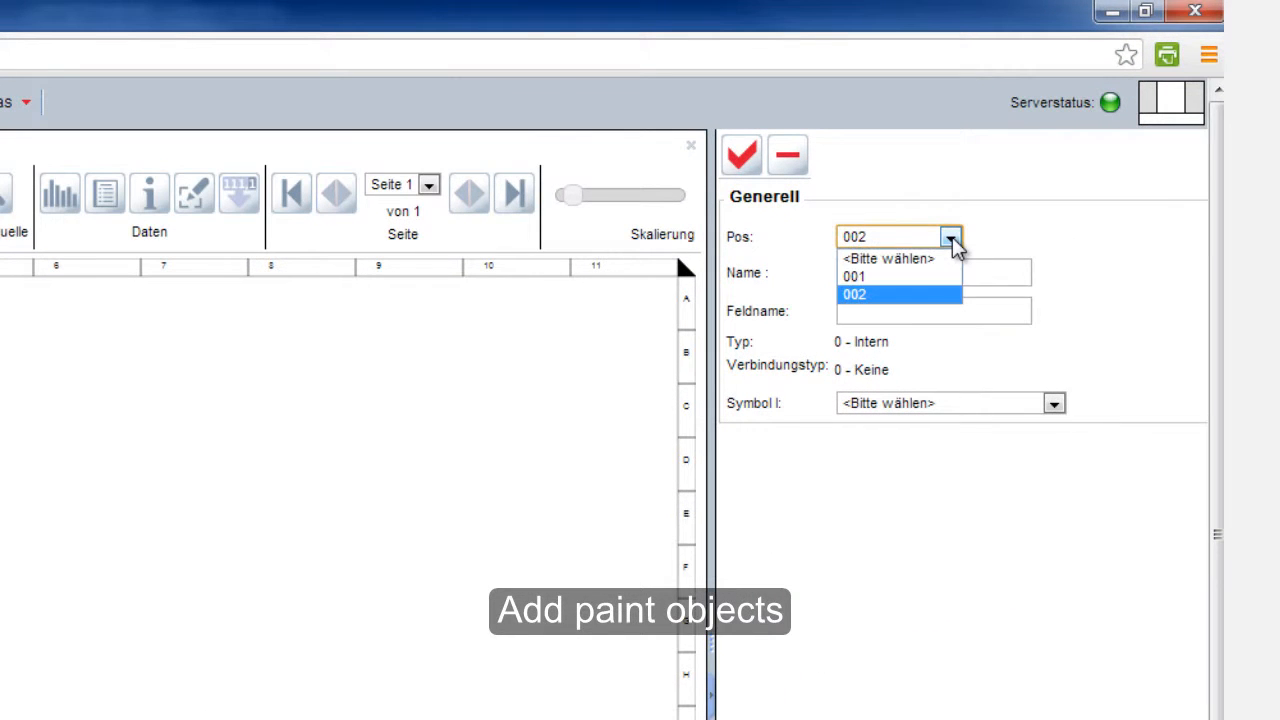
pyautogui.click(886, 288)
pyautogui.click(742, 155)
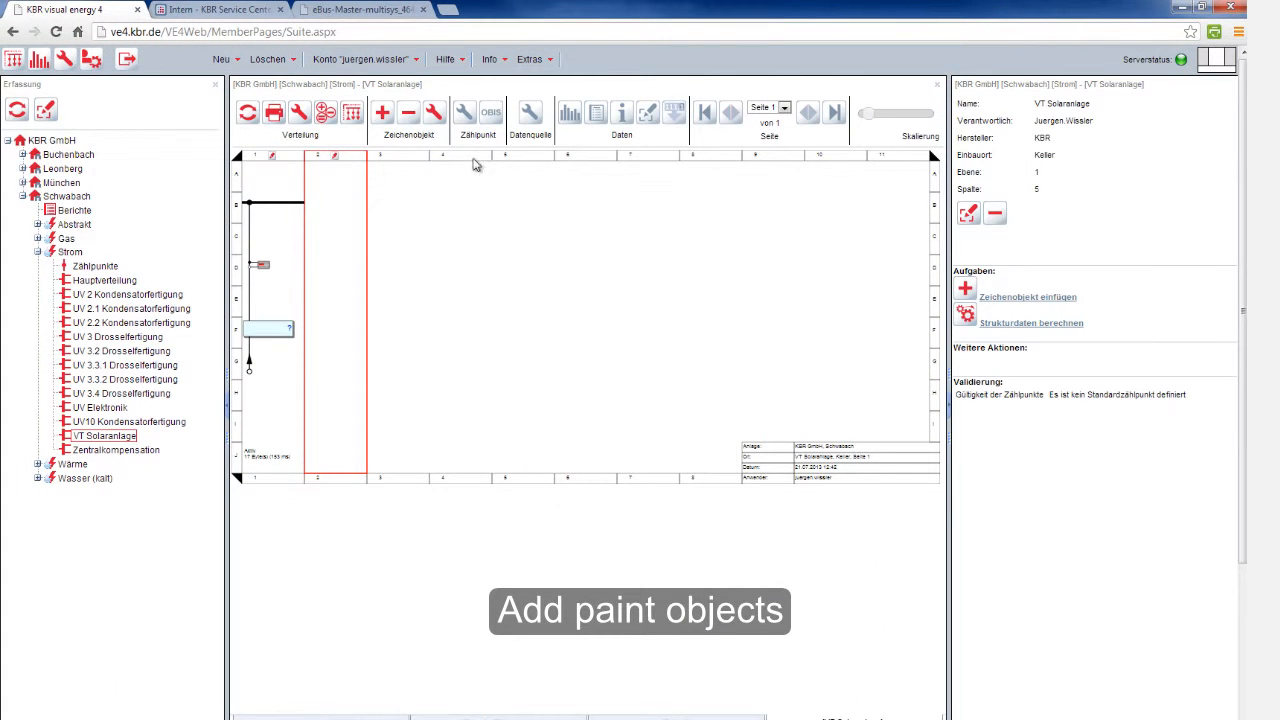
pyautogui.click(248, 115)
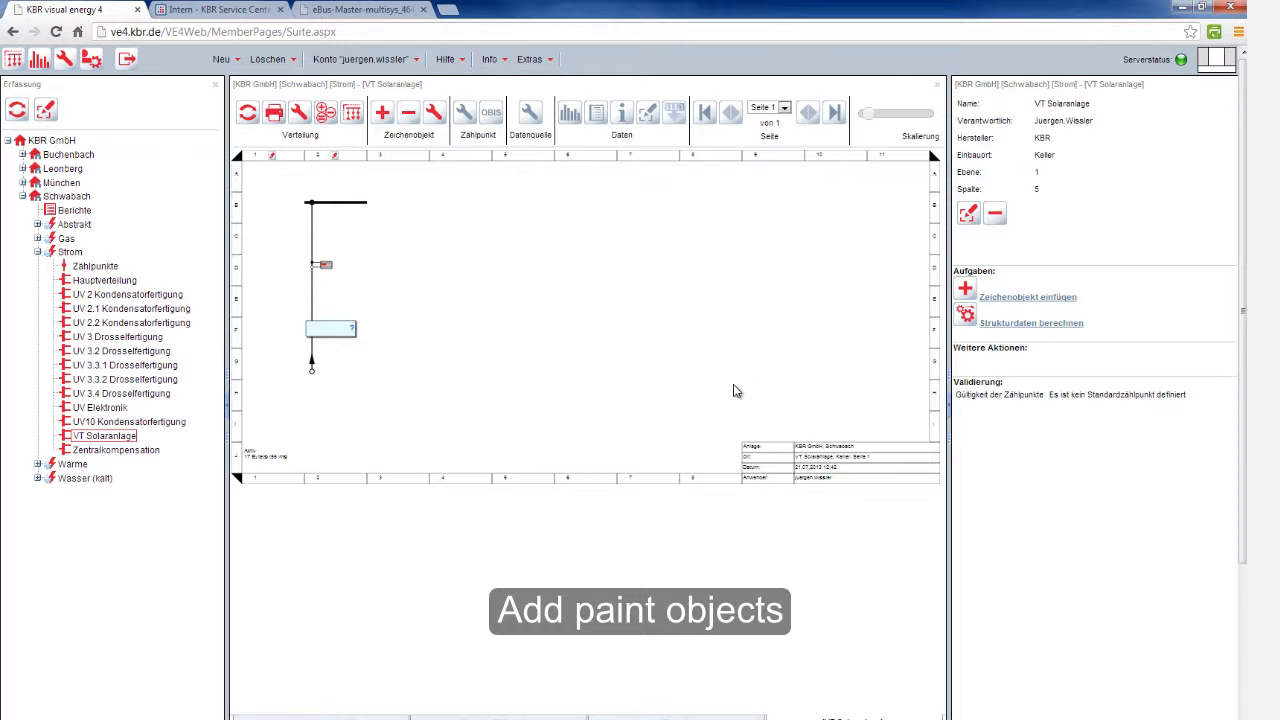
# Name the drawing object at position 002 Solaranlage and set its connection type to "2 - Einspeisung (Eigenerzeugung)".
pyautogui.click(336, 157)
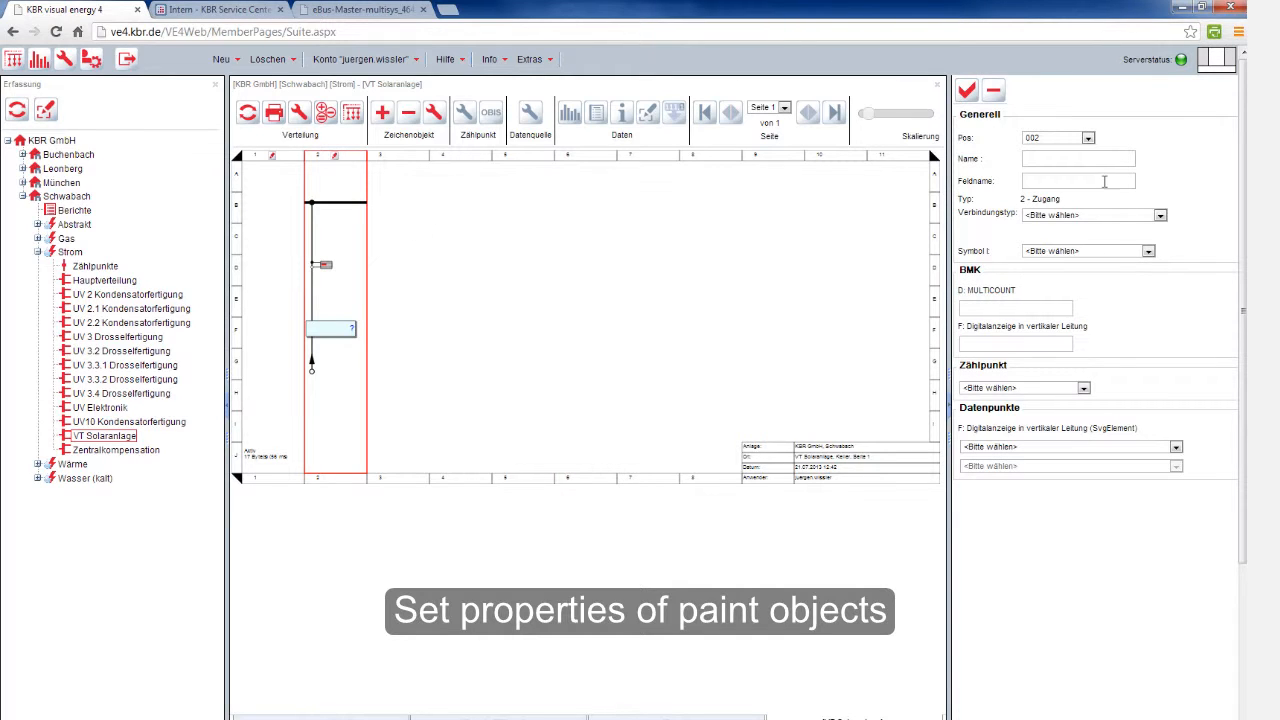
pyautogui.click(1050, 158)
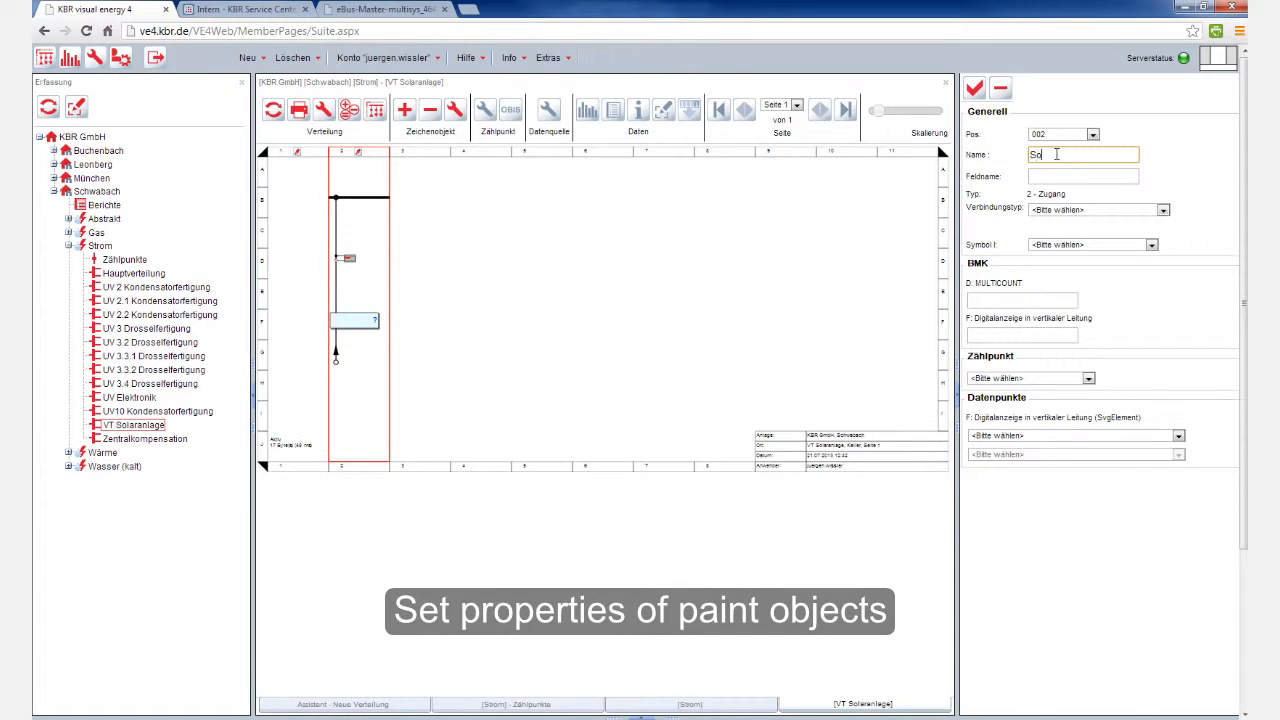
pyautogui.write('Solaranlage')
pyautogui.press('Tab')
pyautogui.click(1163, 210)
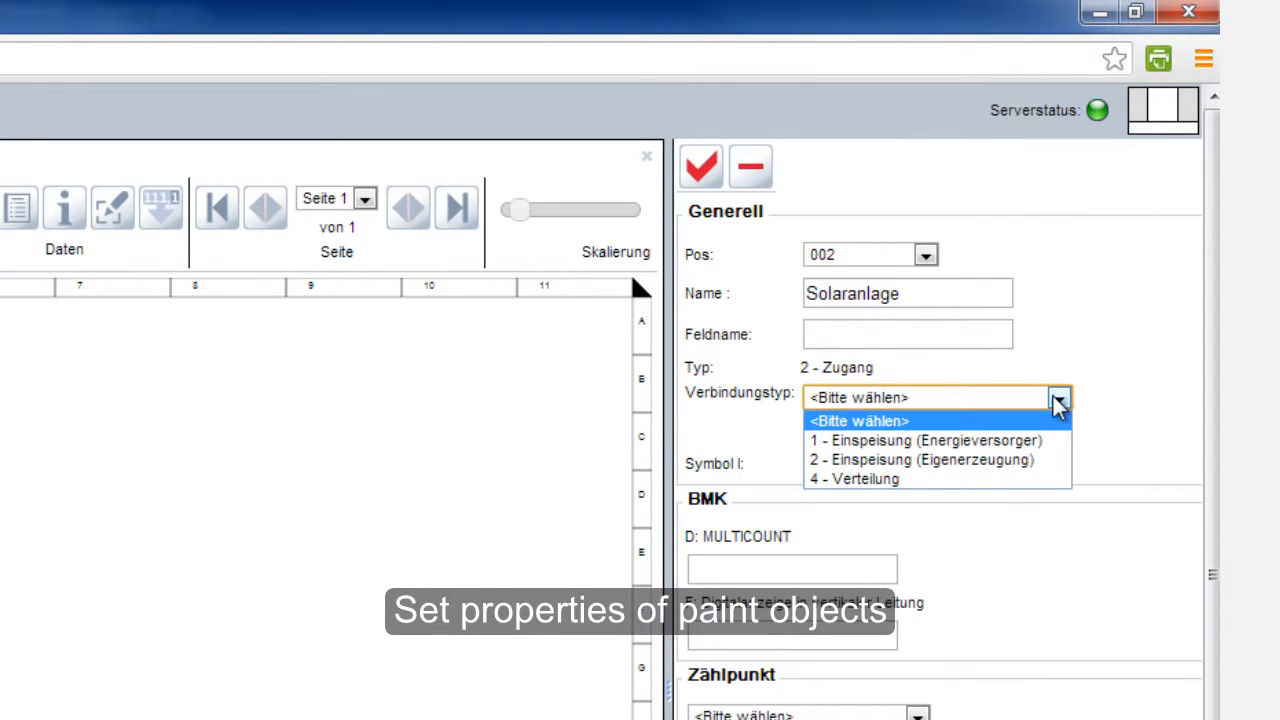
pyautogui.click(1017, 459)
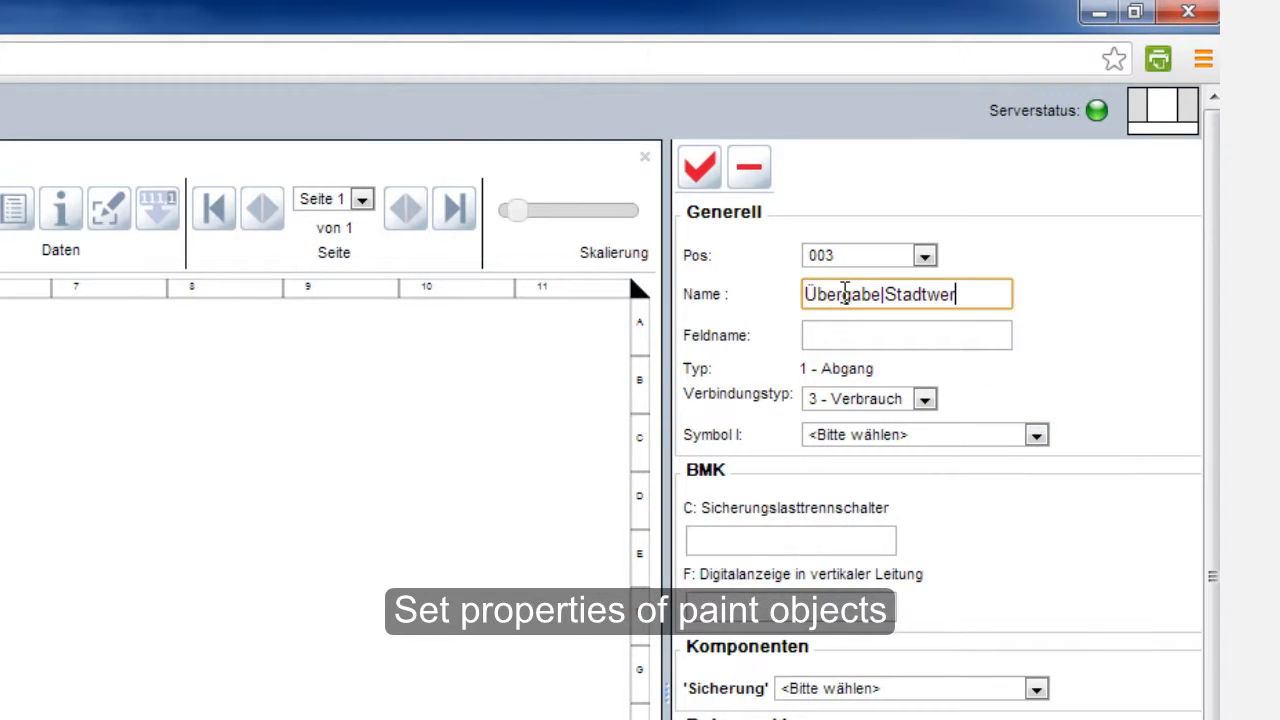
# Name the outgoing object at position 003 "Übergabe|Stadtwerke" with the connection type "3 - Verbrauch".
pyautogui.write('ke')
pyautogui.click(925, 400)
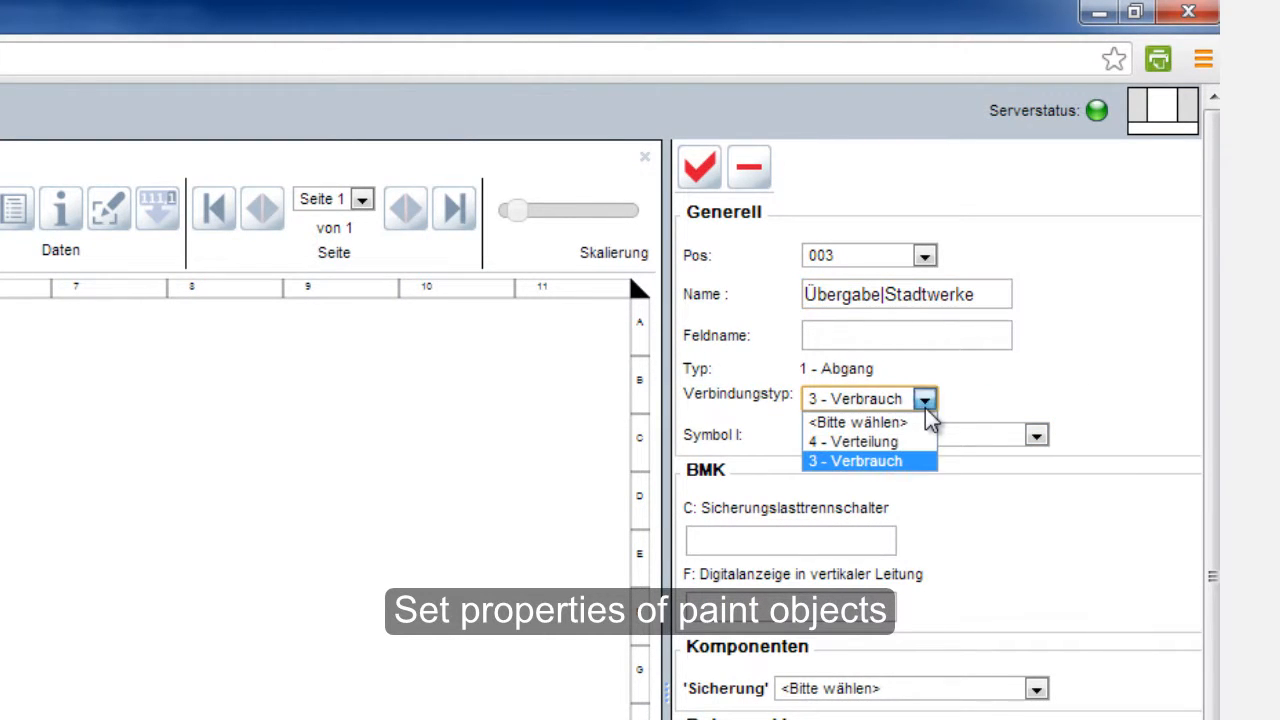
pyautogui.click(903, 461)
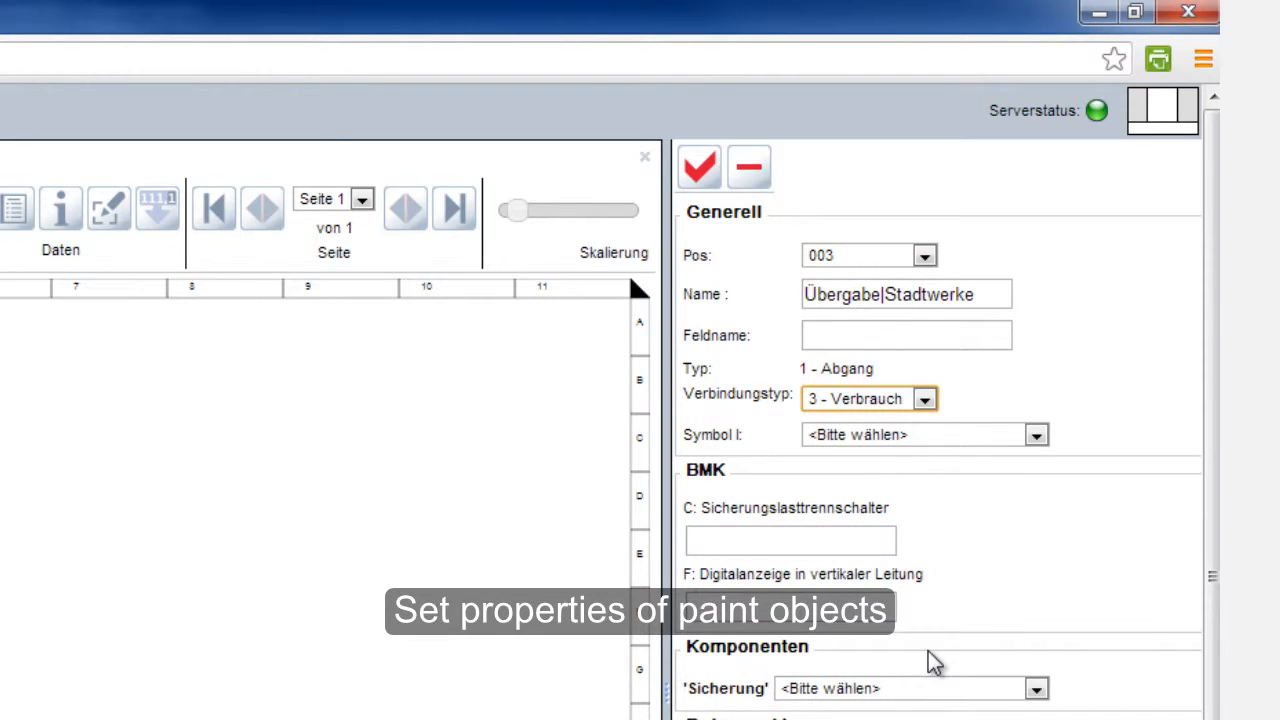
# Label the object's fuse switch-disconnector 7F1, assign the fuse "NH 00, 63 A", then save and refresh the drawing.
pyautogui.click(803, 541)
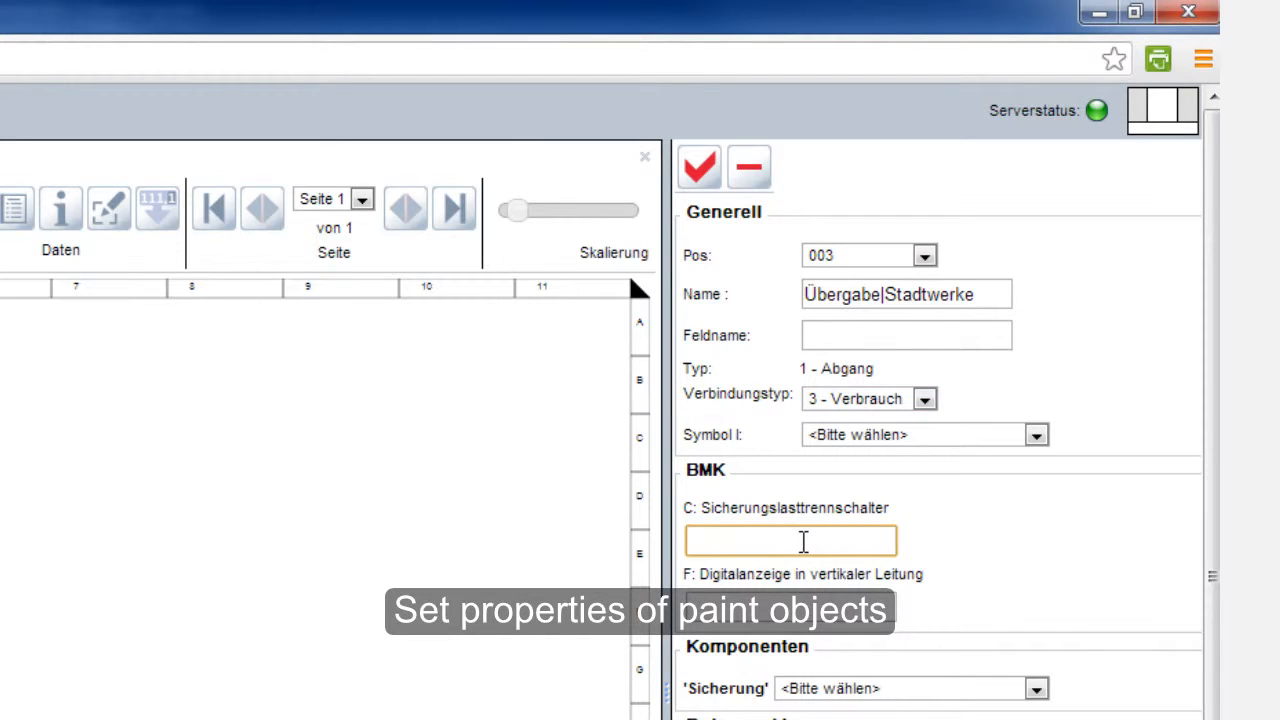
pyautogui.write('7F1')
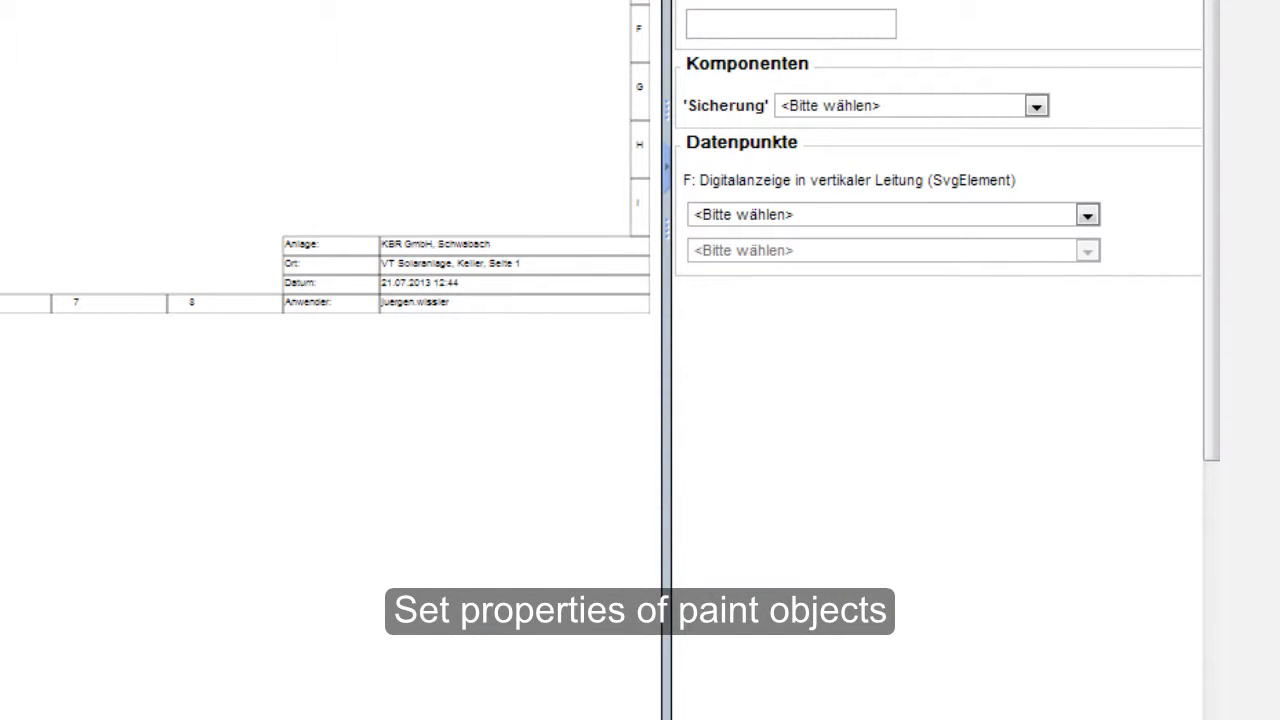
pyautogui.click(1036, 106)
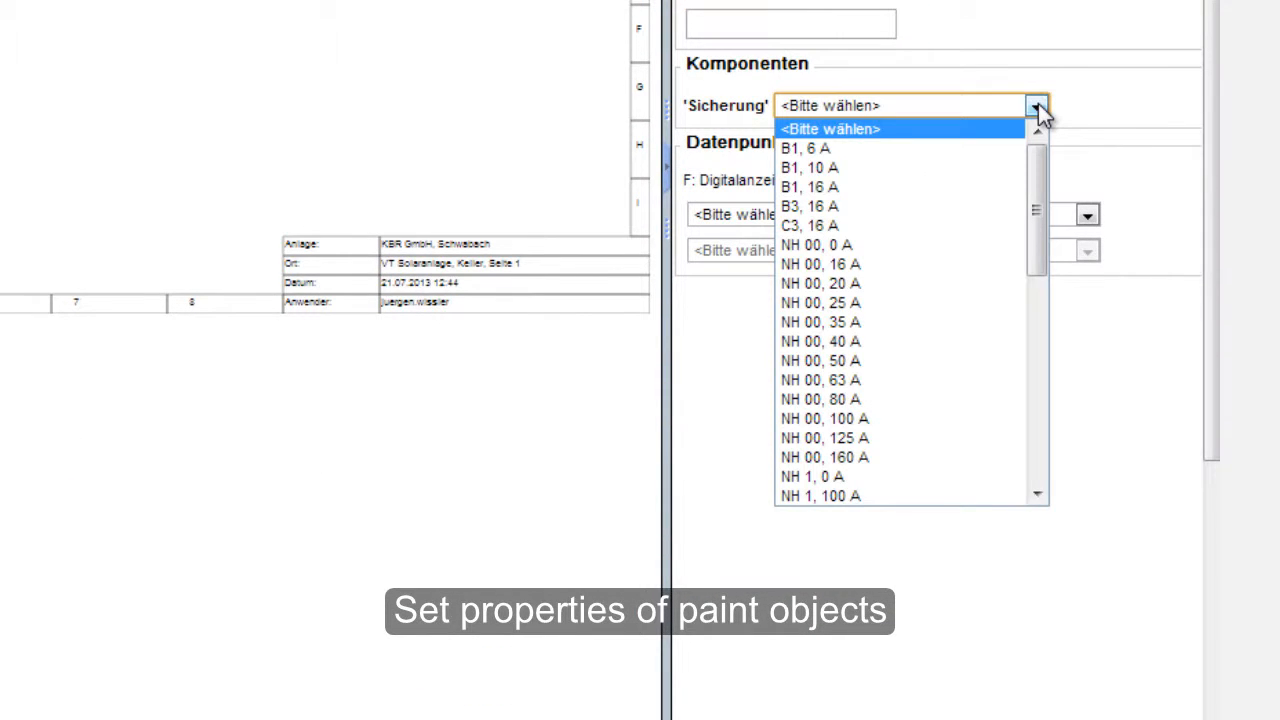
pyautogui.click(884, 381)
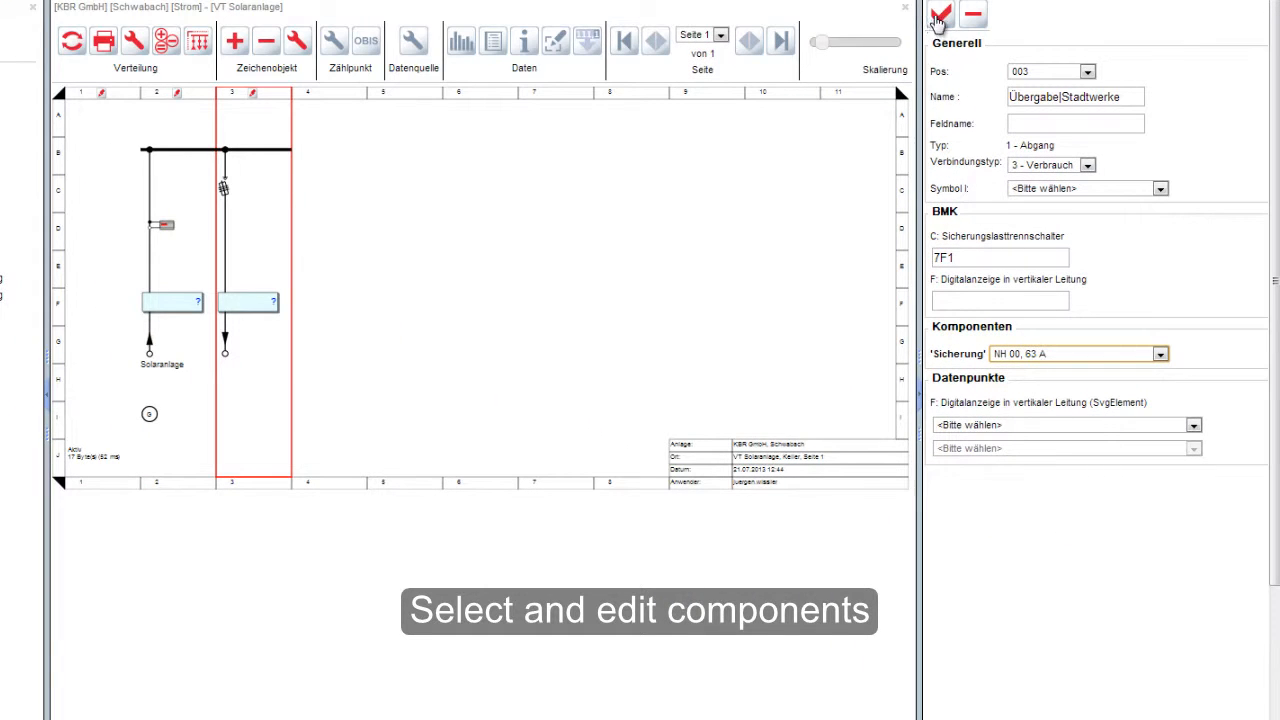
pyautogui.click(940, 16)
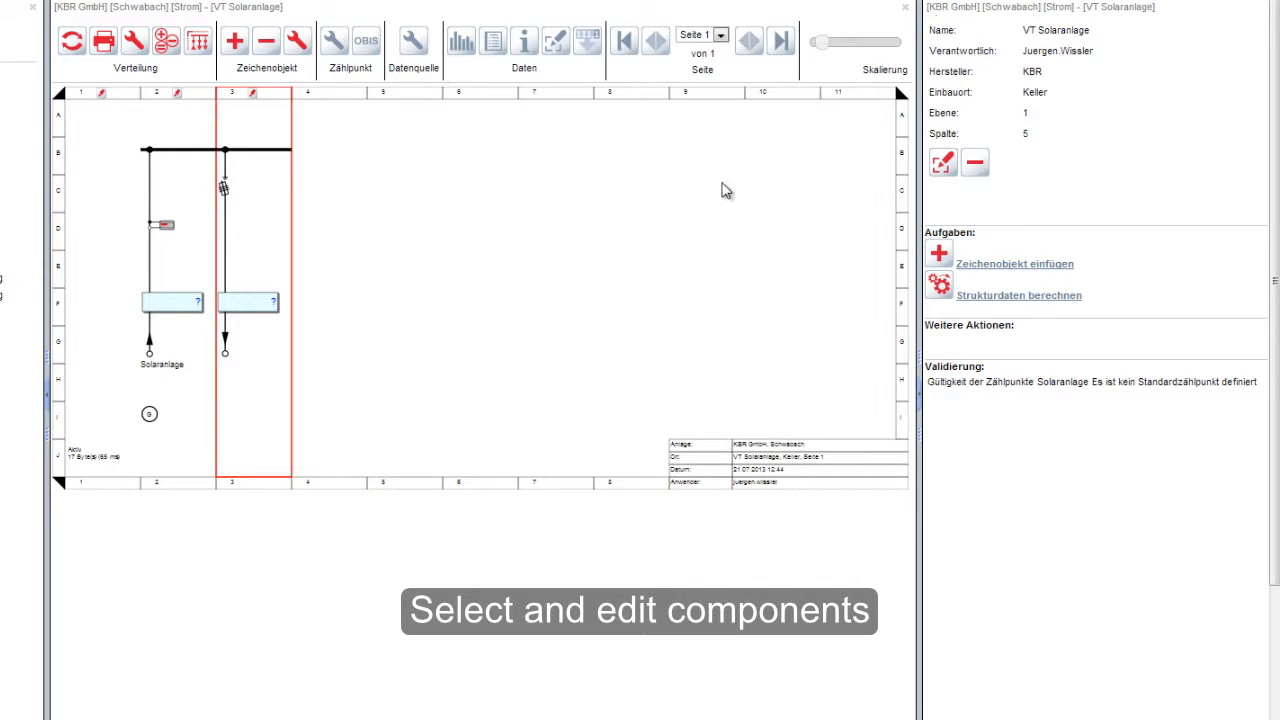
pyautogui.click(70, 45)
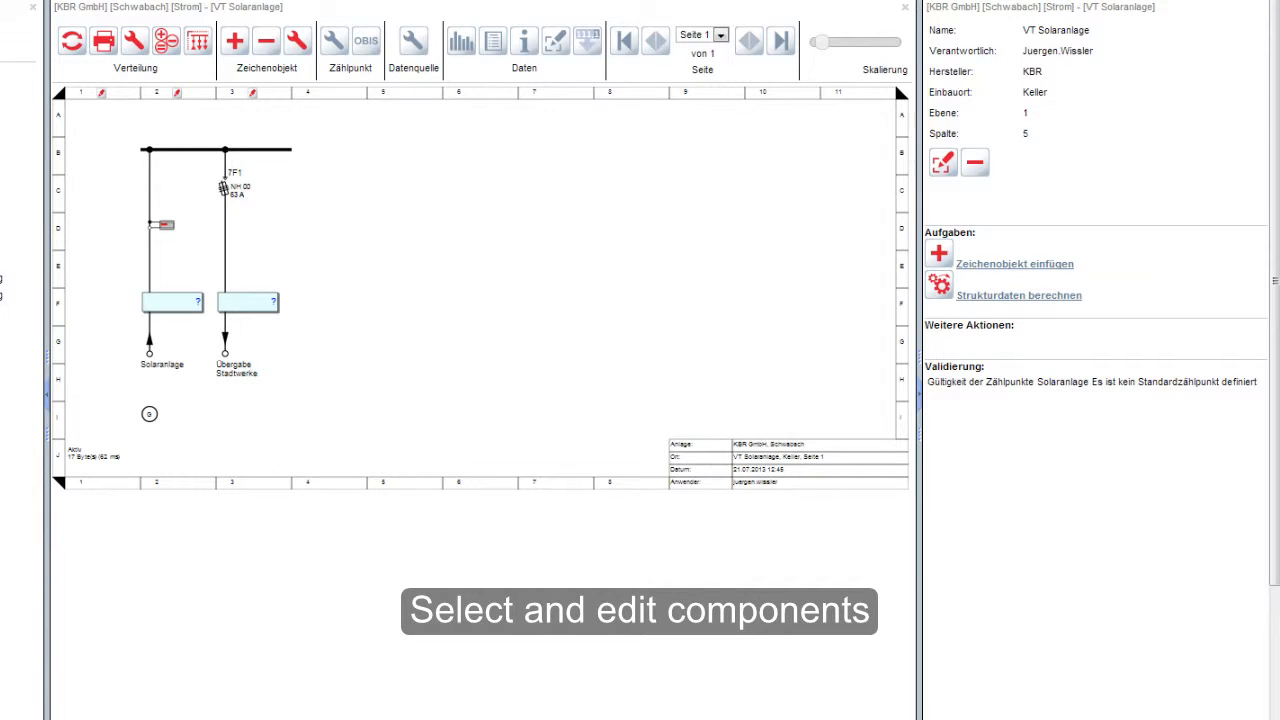
# Open the Sicherung list among the system's components and select the "NH 00, 0 A" entry.
pyautogui.click(1255, 4)
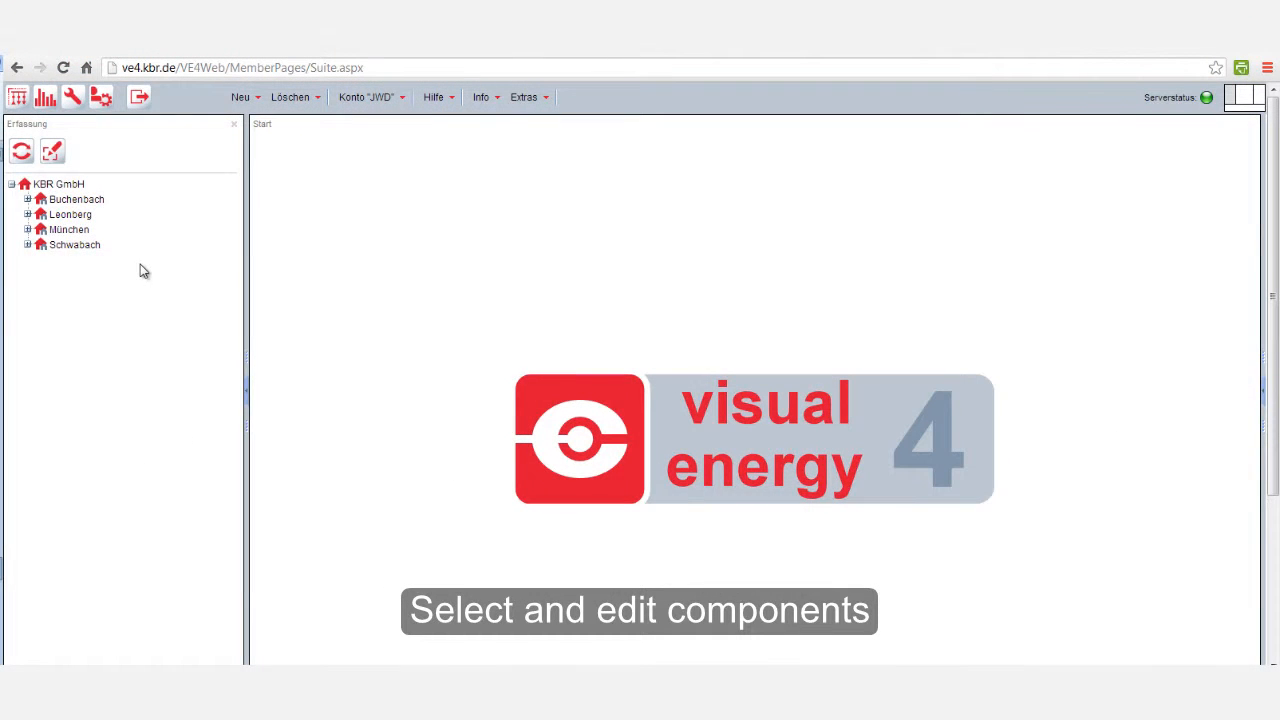
pyautogui.click(100, 104)
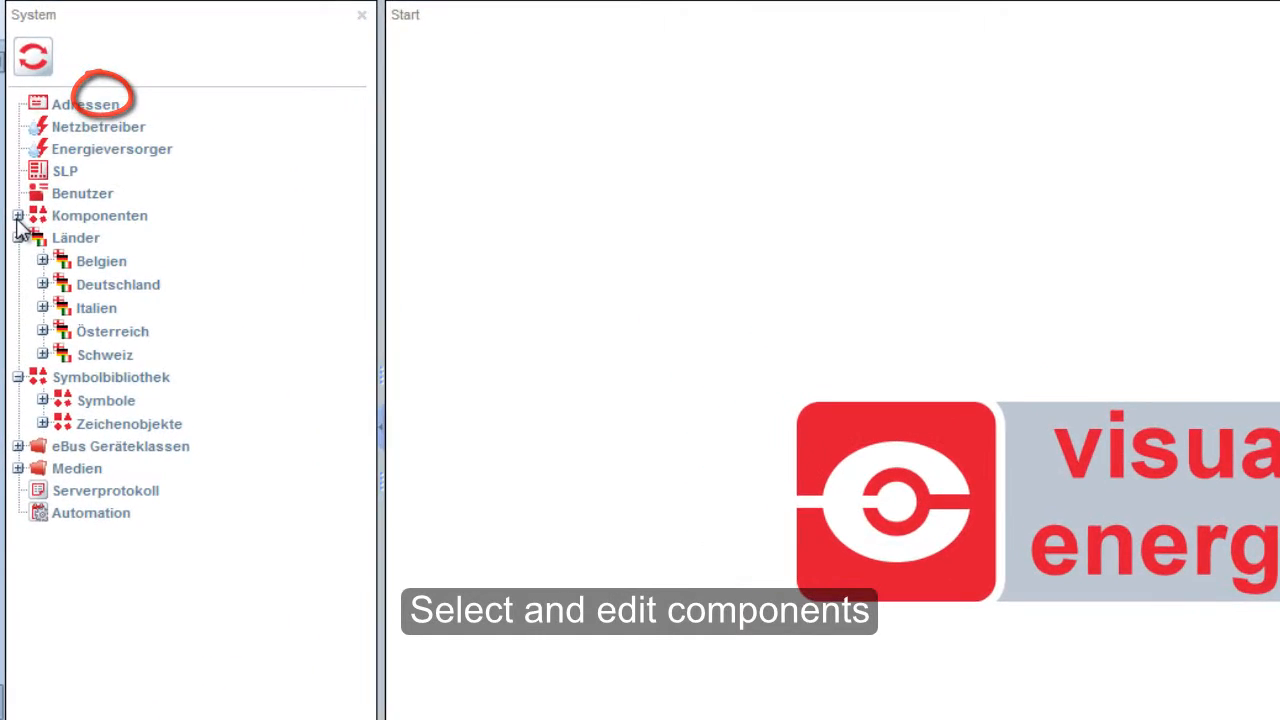
pyautogui.click(18, 216)
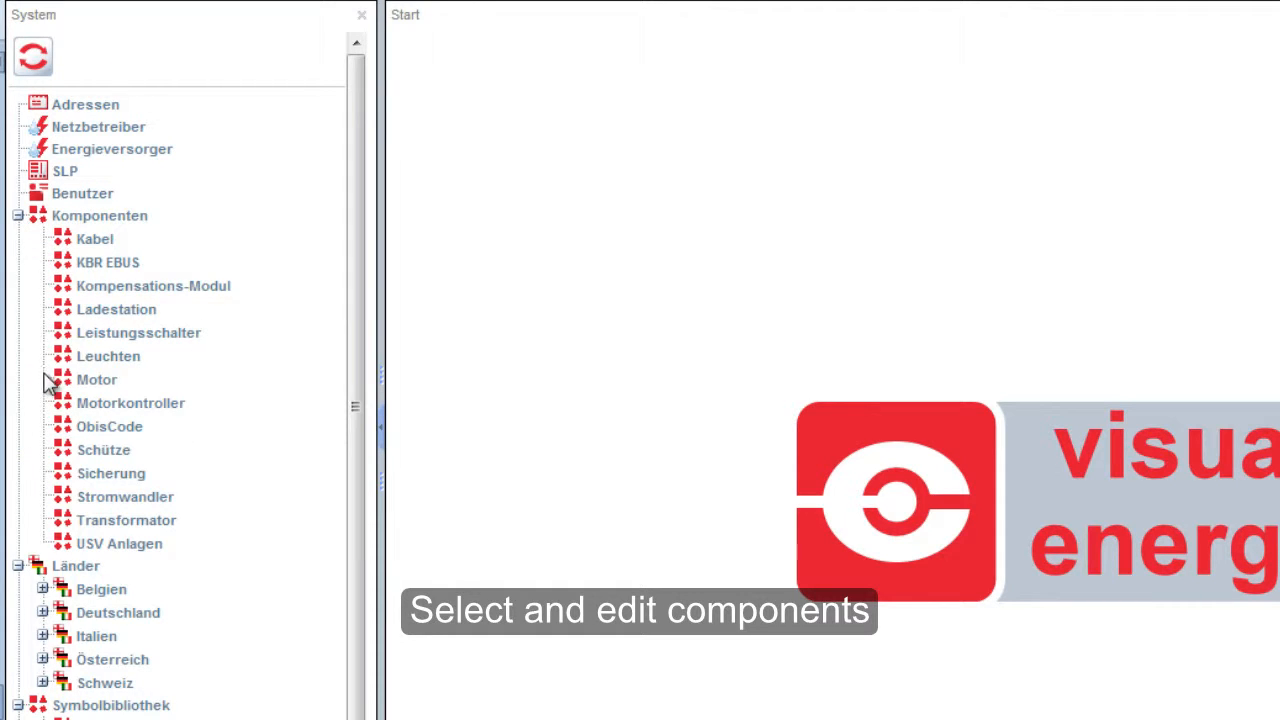
pyautogui.click(103, 458)
pyautogui.click(121, 454)
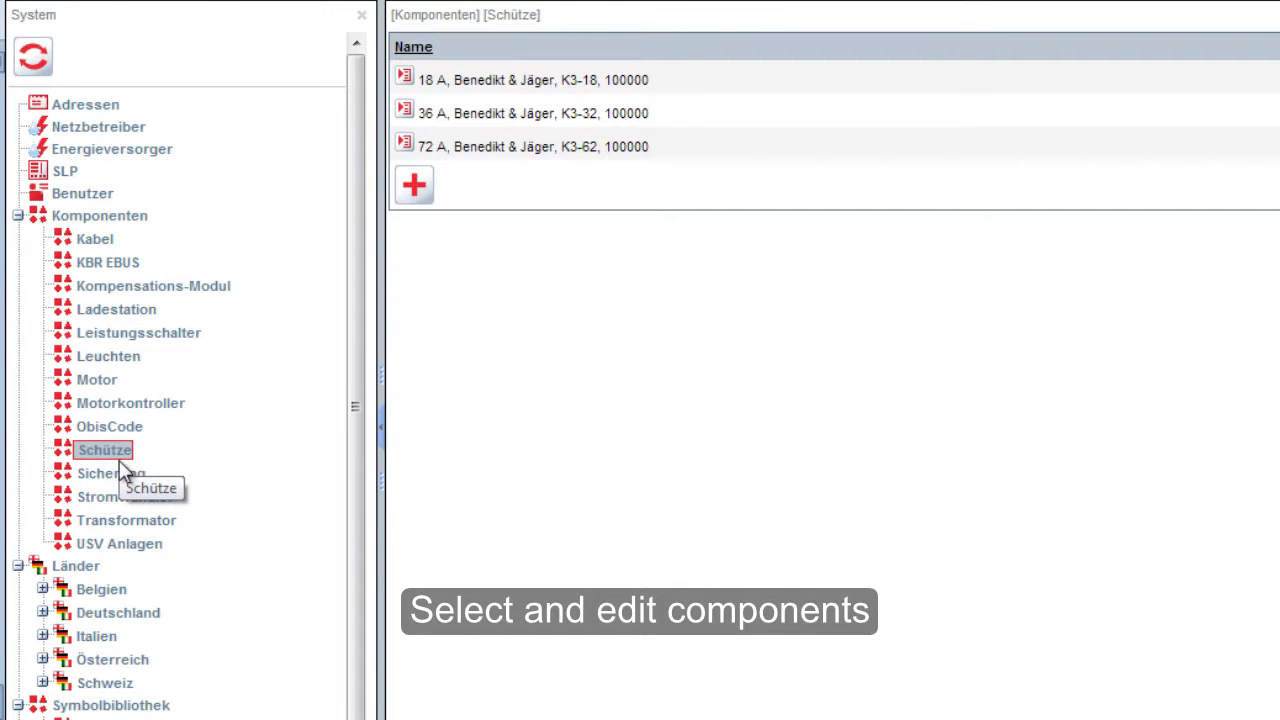
pyautogui.click(122, 478)
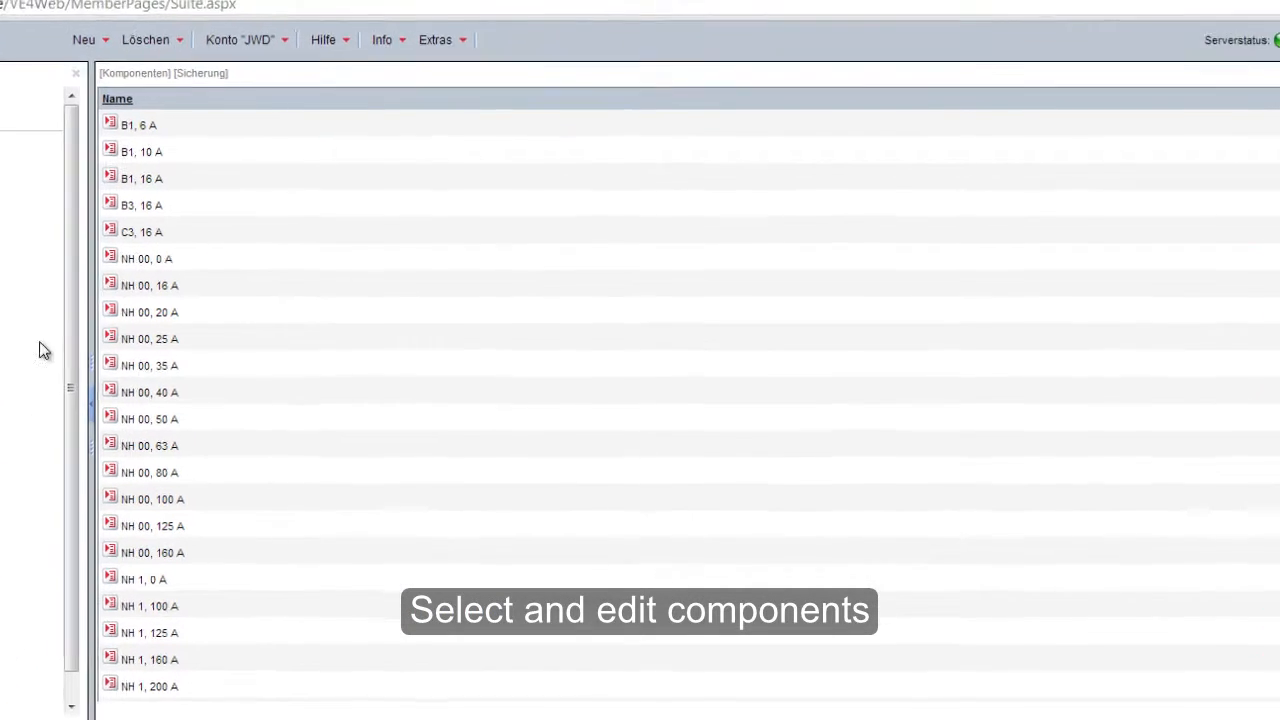
pyautogui.click(66, 263)
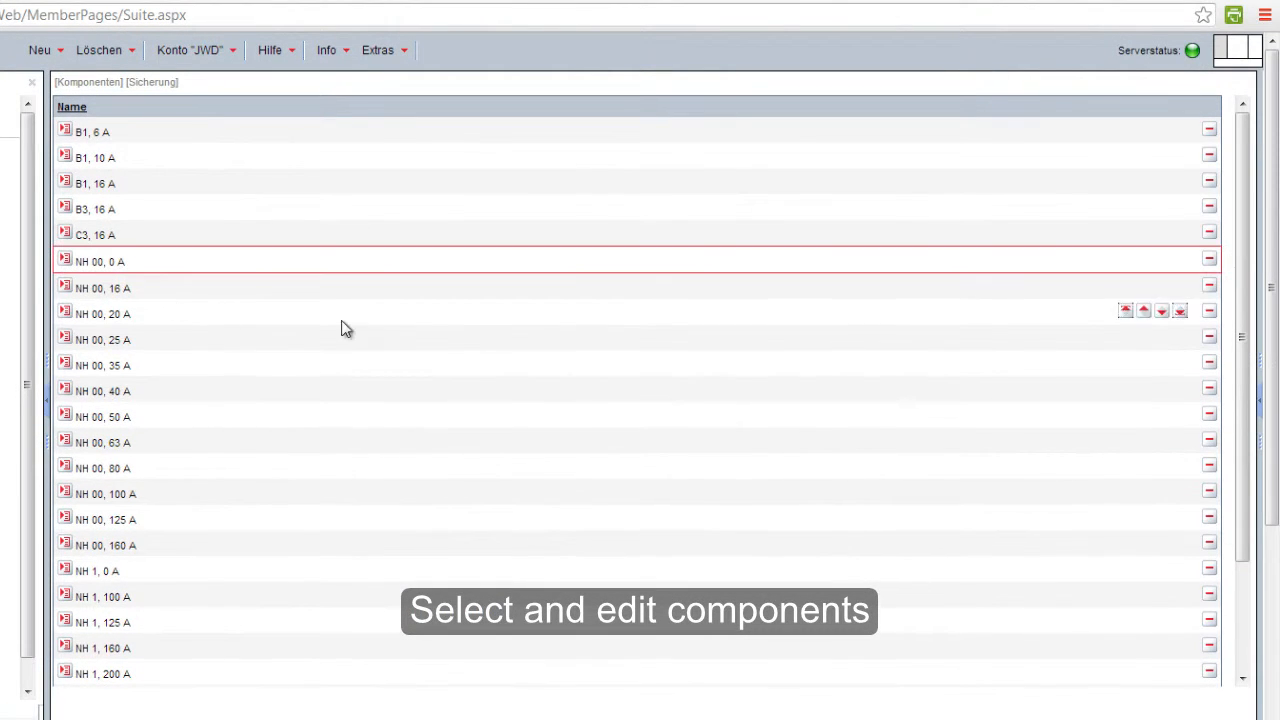
# Edit the Werbetransparent drawing object at position 002 and assign it the metering point "Aussenbeleuchtung (Transparent)".
pyautogui.click(1250, 52)
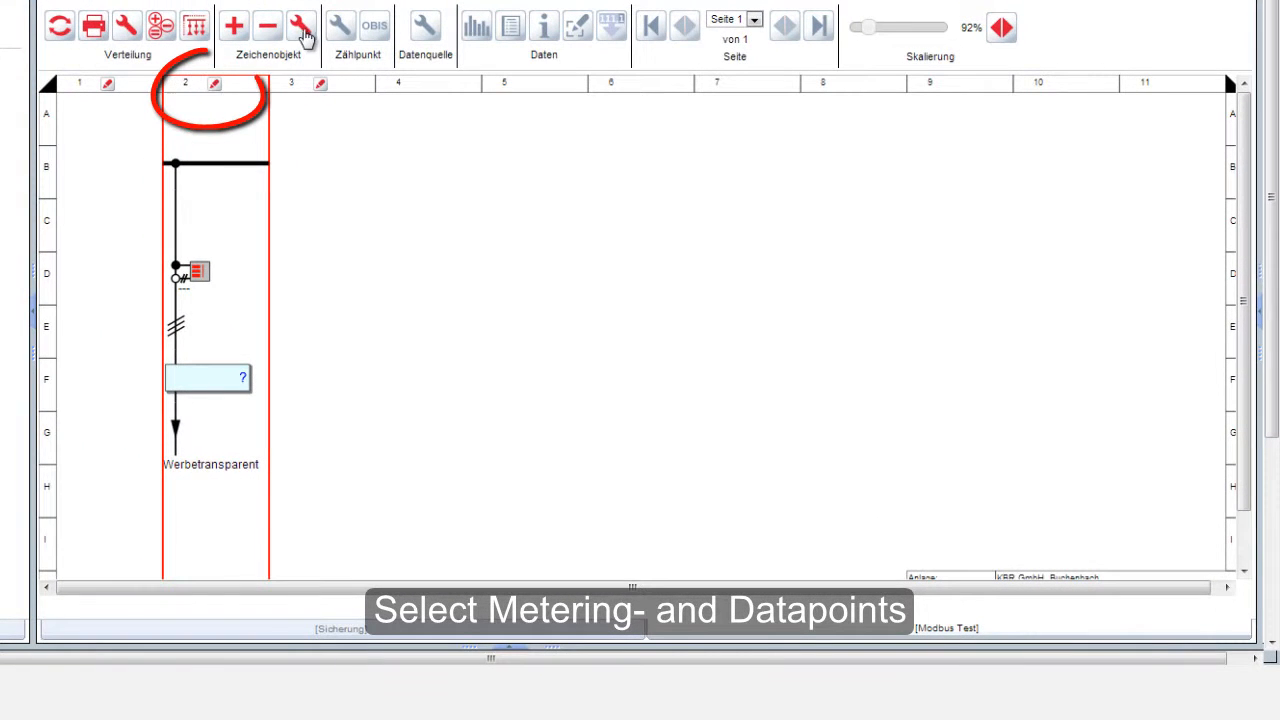
pyautogui.click(313, 40)
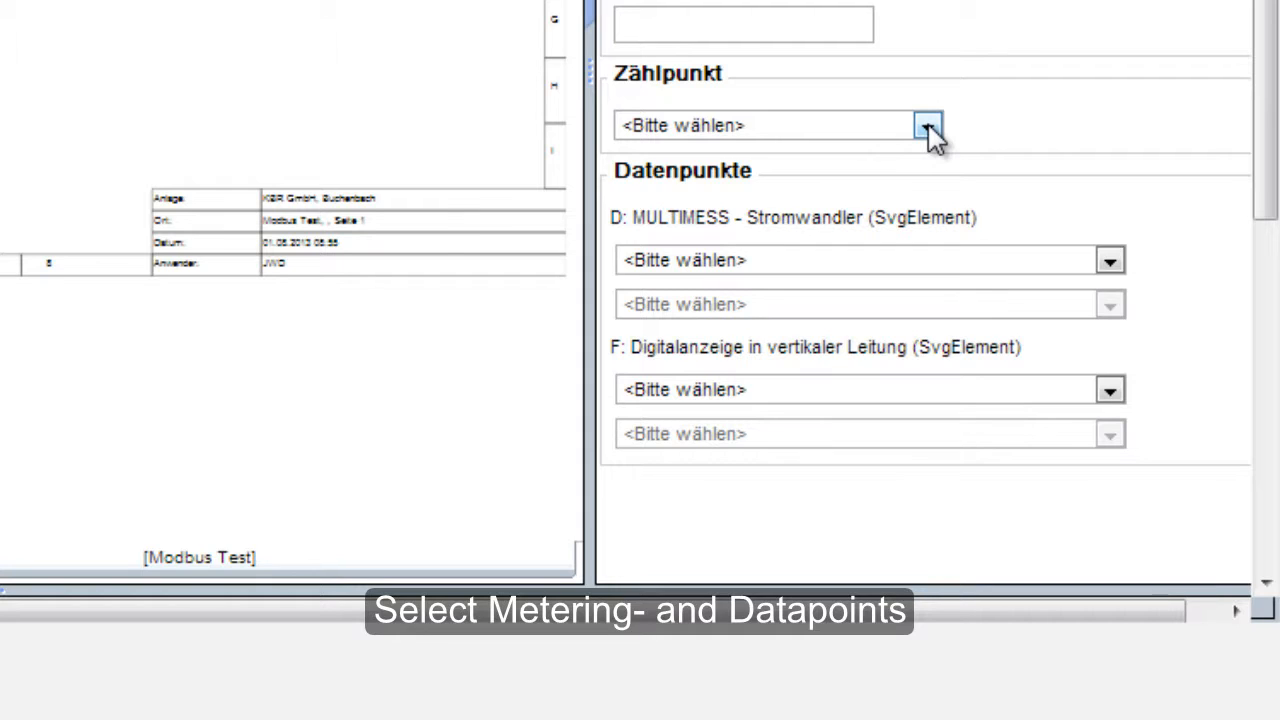
pyautogui.click(928, 124)
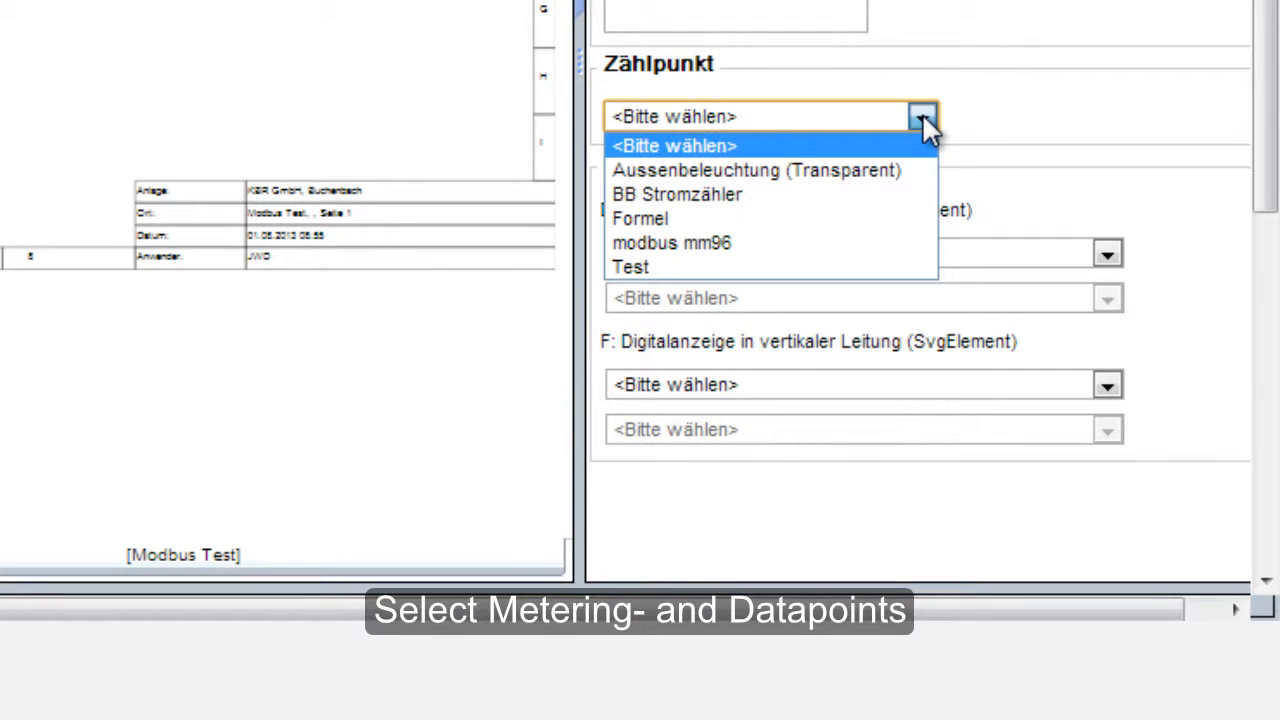
pyautogui.click(845, 172)
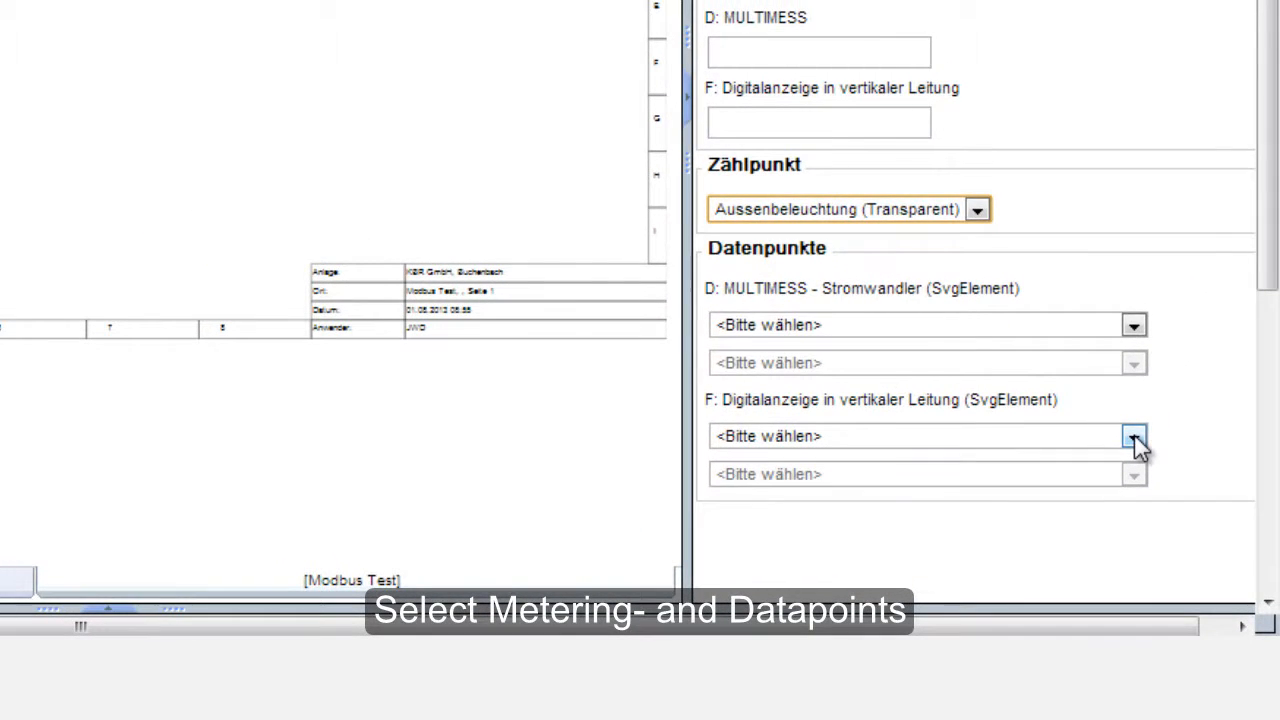
# Link the object's digital display to device "201-Geschäft 1" with the data point "InstantaneousValues/Summen-Wirkleistung" and save the object.
pyautogui.click(1134, 437)
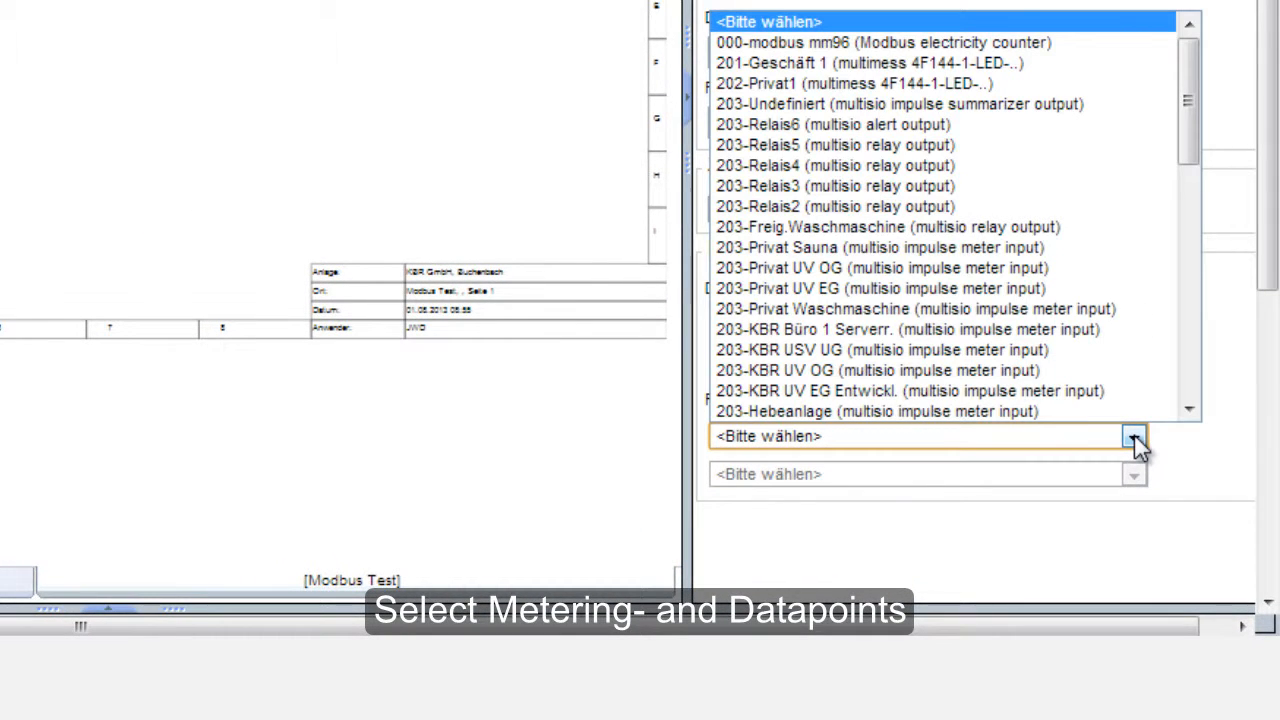
pyautogui.click(1001, 60)
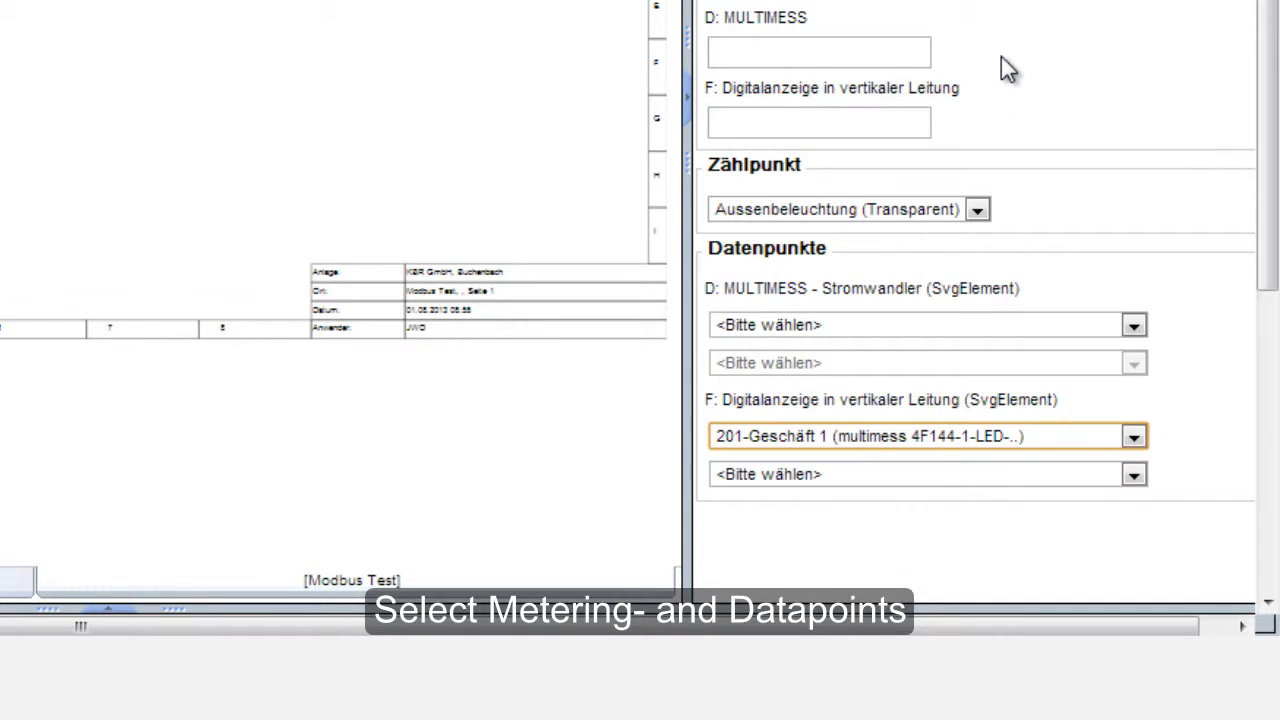
pyautogui.click(1133, 476)
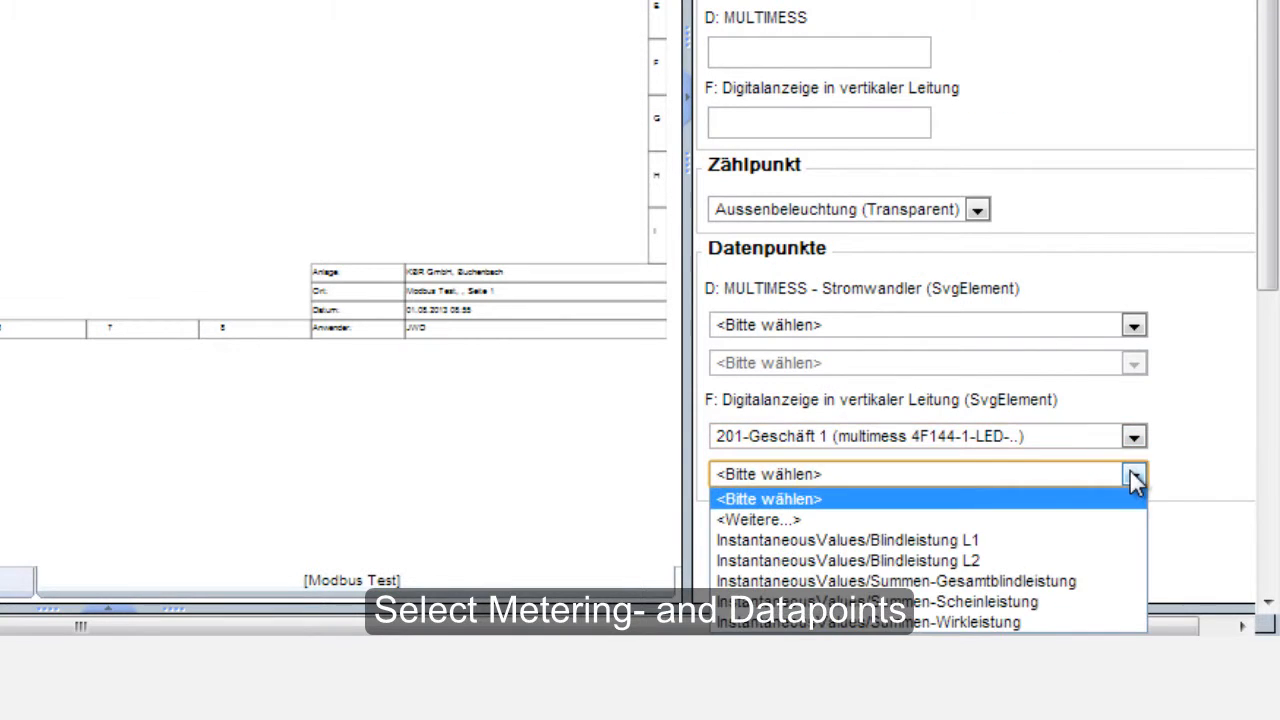
pyautogui.click(1032, 622)
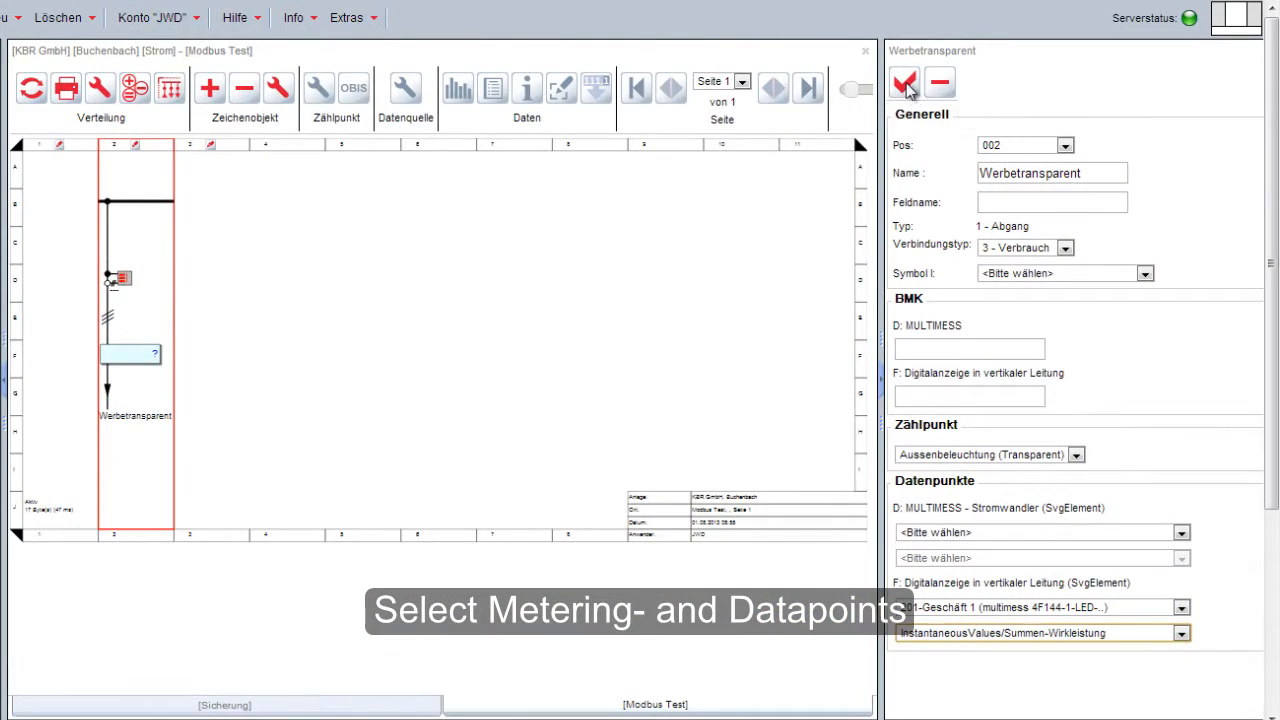
pyautogui.click(905, 86)
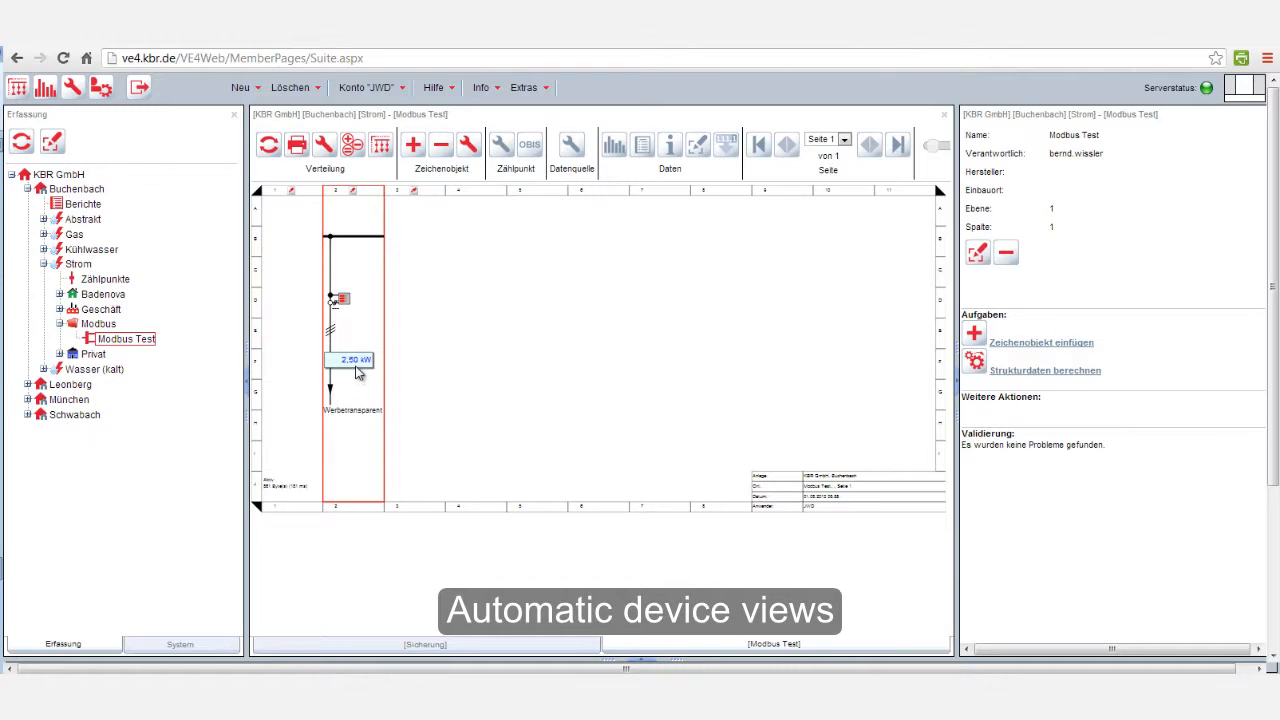
# Open the device view linked to Werbetransparent's digital display and enlarge its window.
pyautogui.moveTo(355, 366)
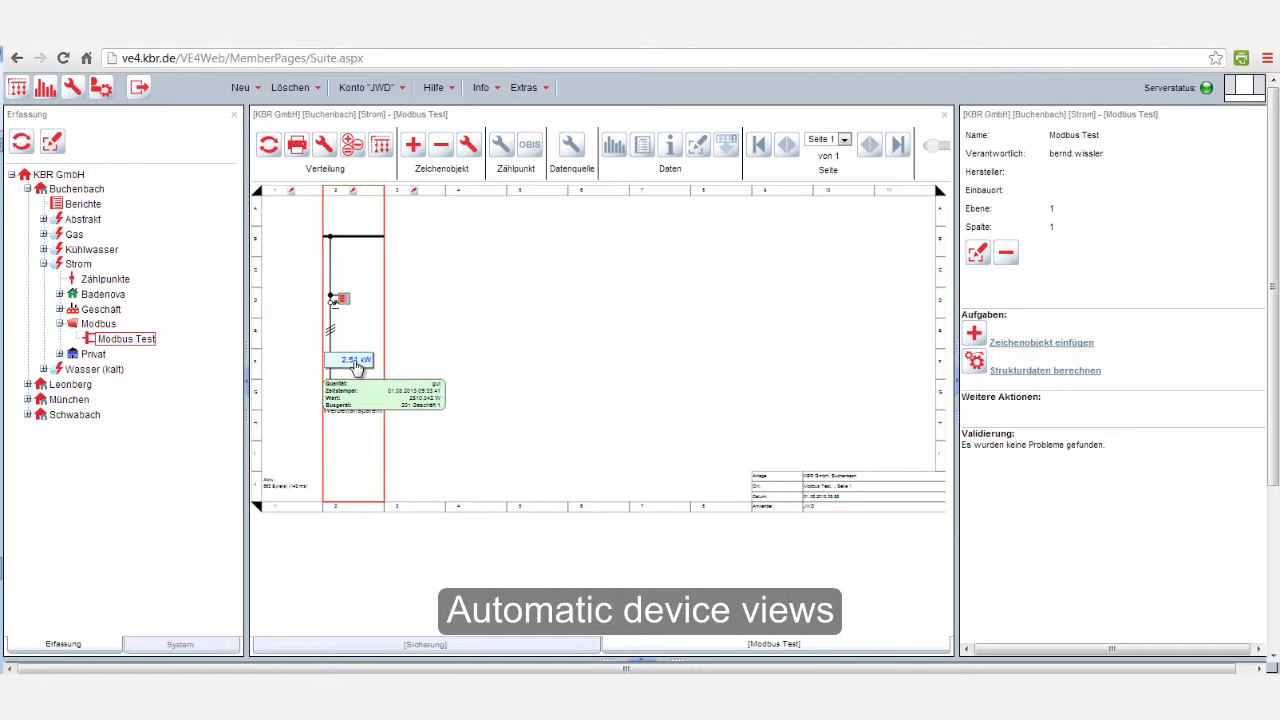
pyautogui.click(356, 366)
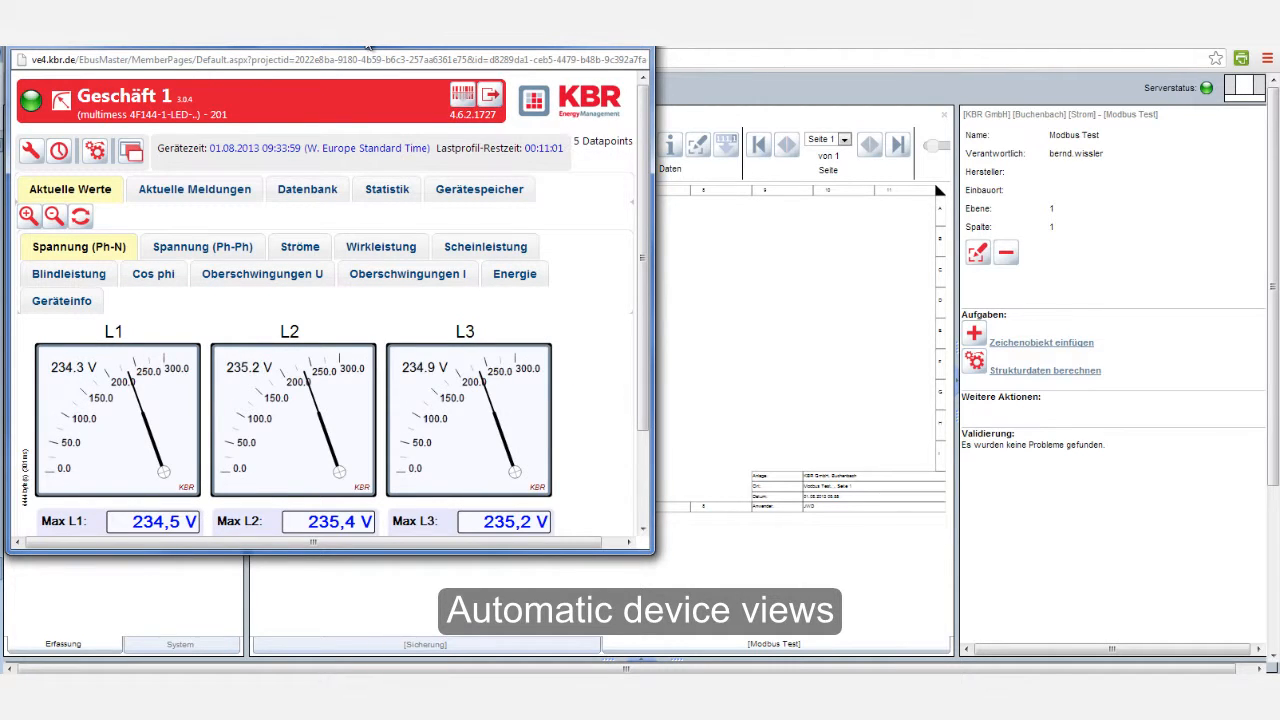
pyautogui.moveTo(654, 554); pyautogui.dragTo(698, 626)
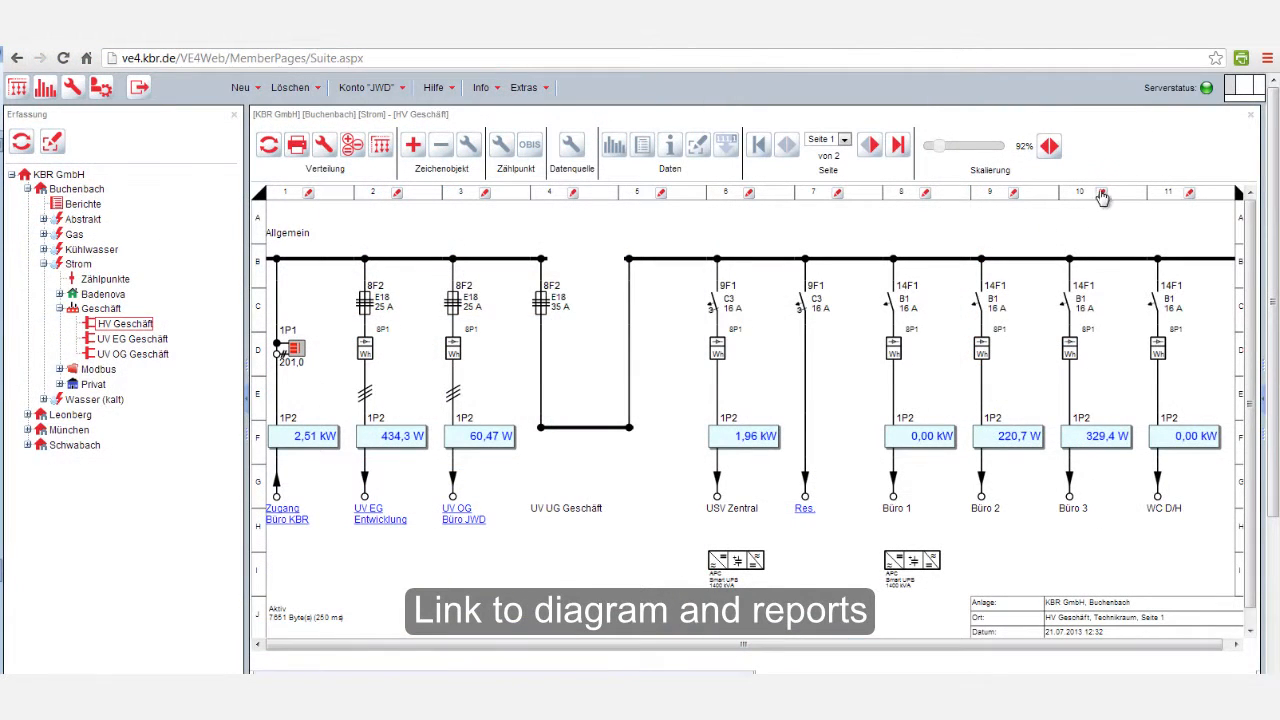
# Display the diagram for the Büro 3 outgoing in column 10 of HV Geschäft and go to the previous period.
pyautogui.click(1102, 194)
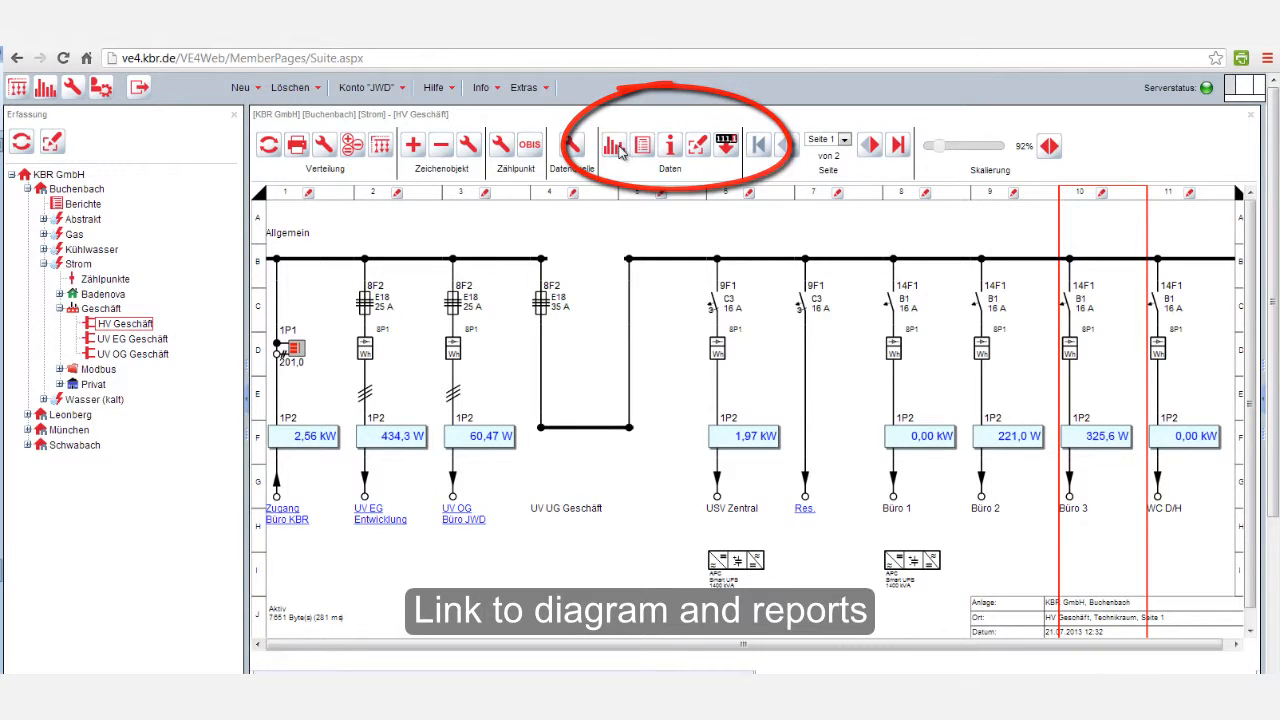
pyautogui.click(617, 148)
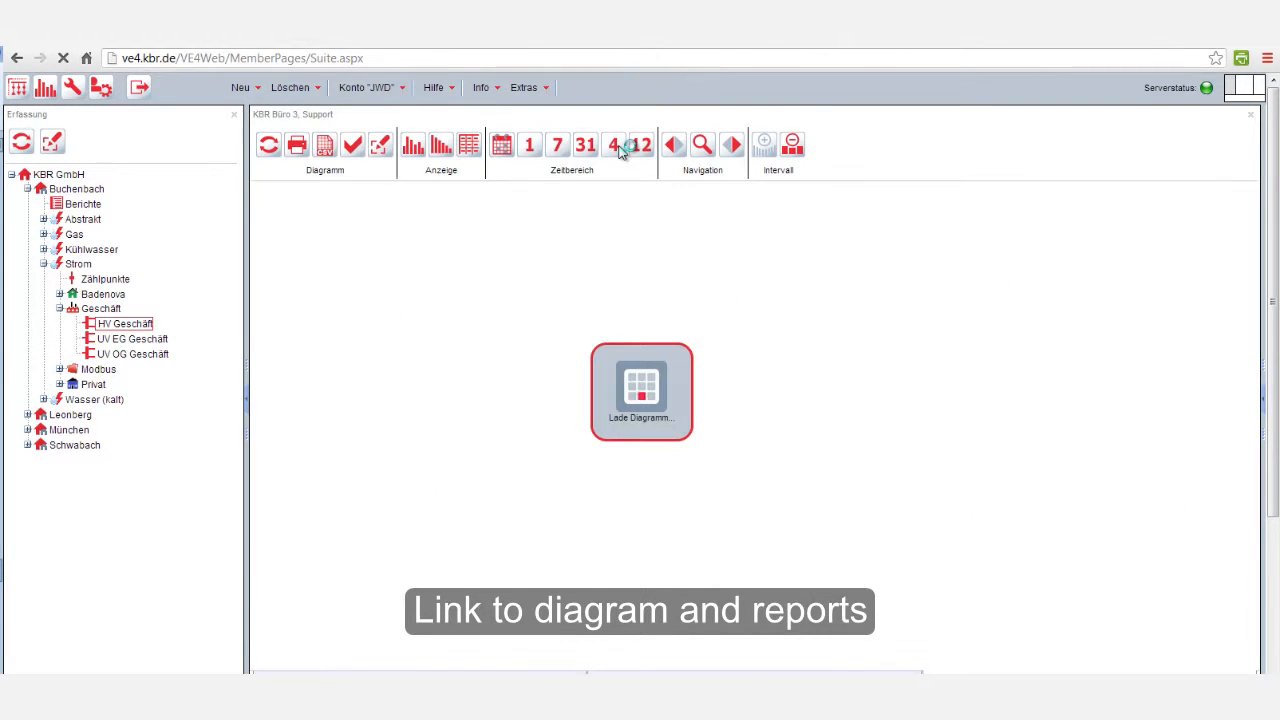
pyautogui.click(672, 146)
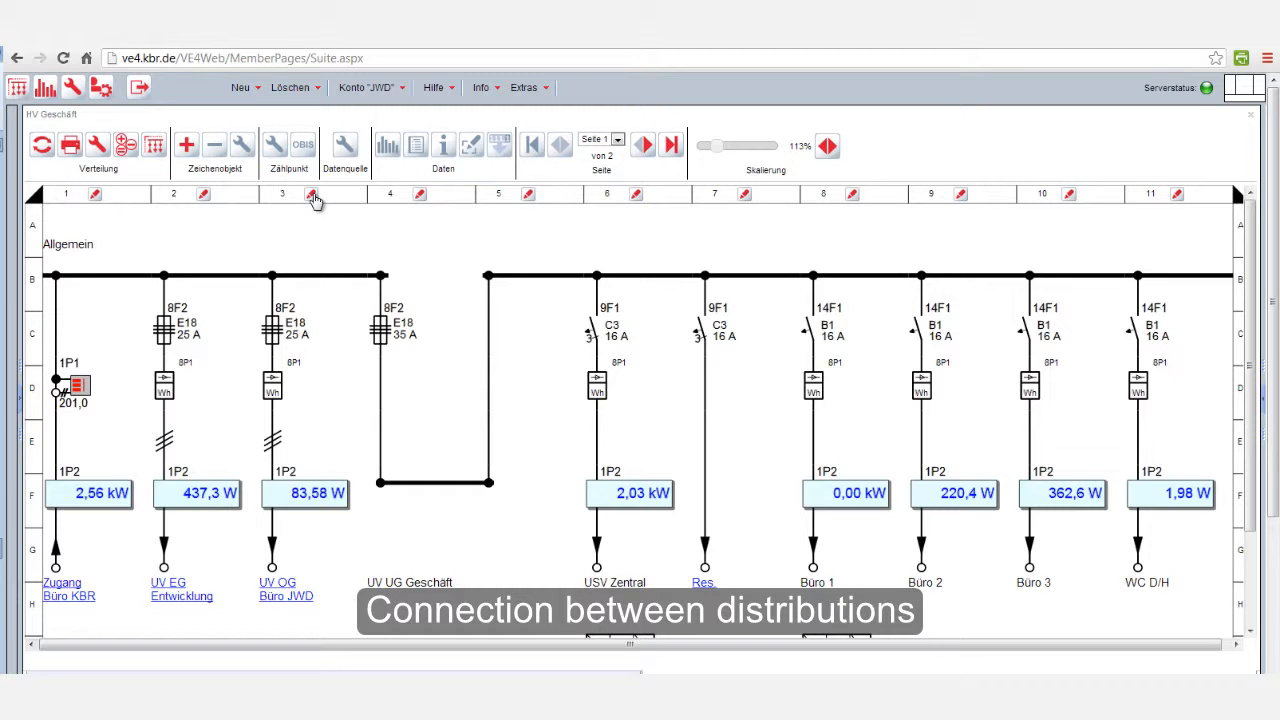
# Open the properties of the UV OG|Büro JWD object in column 3 and check the distributions available for its connection.
pyautogui.click(312, 196)
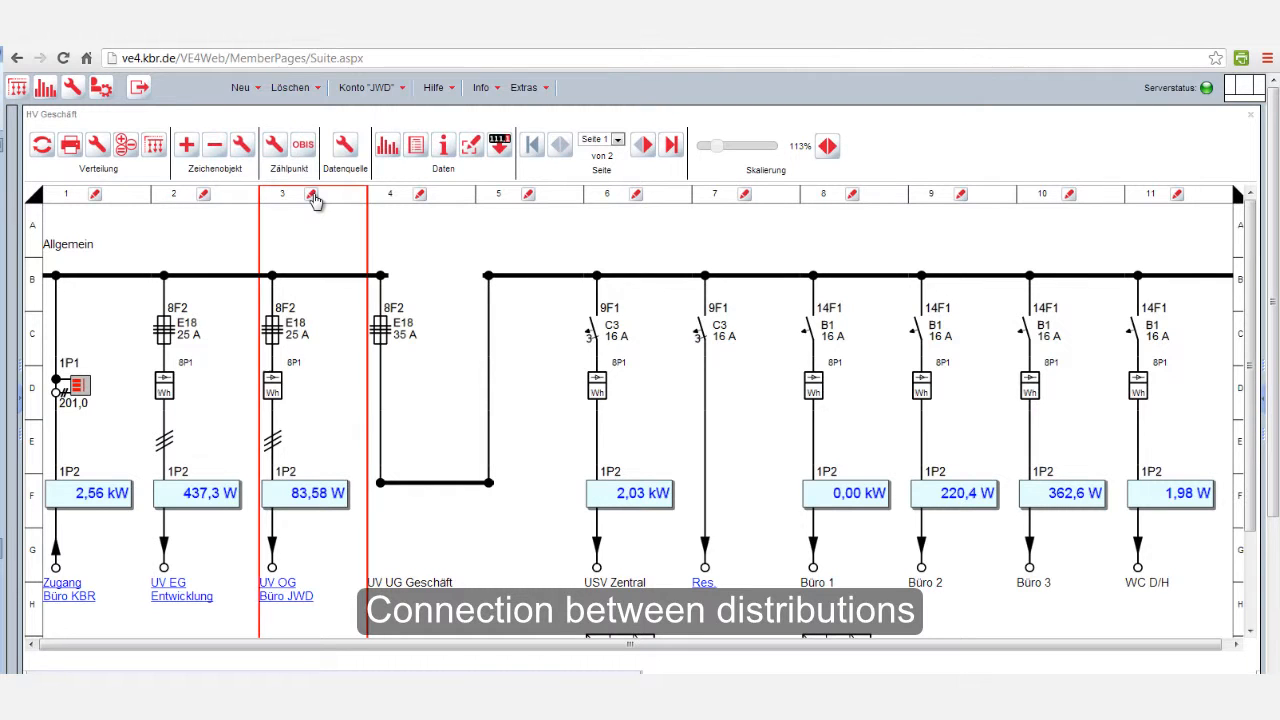
pyautogui.click(241, 150)
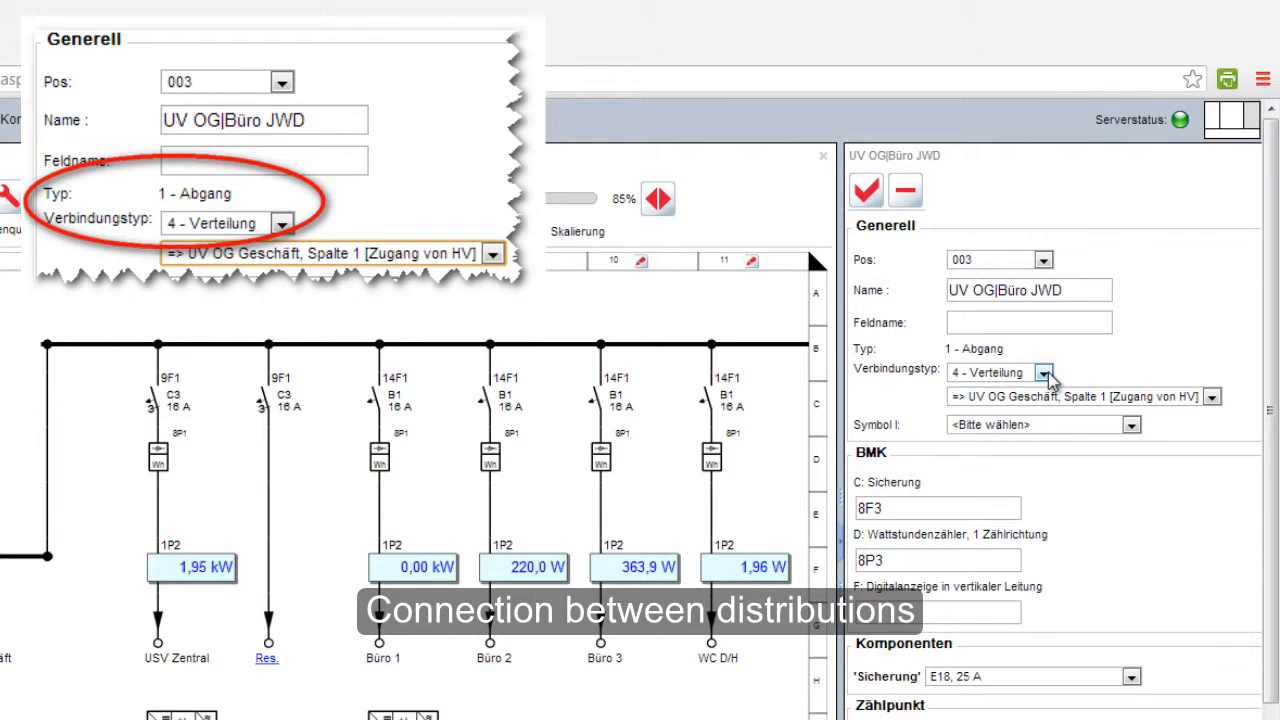
pyautogui.click(1212, 398)
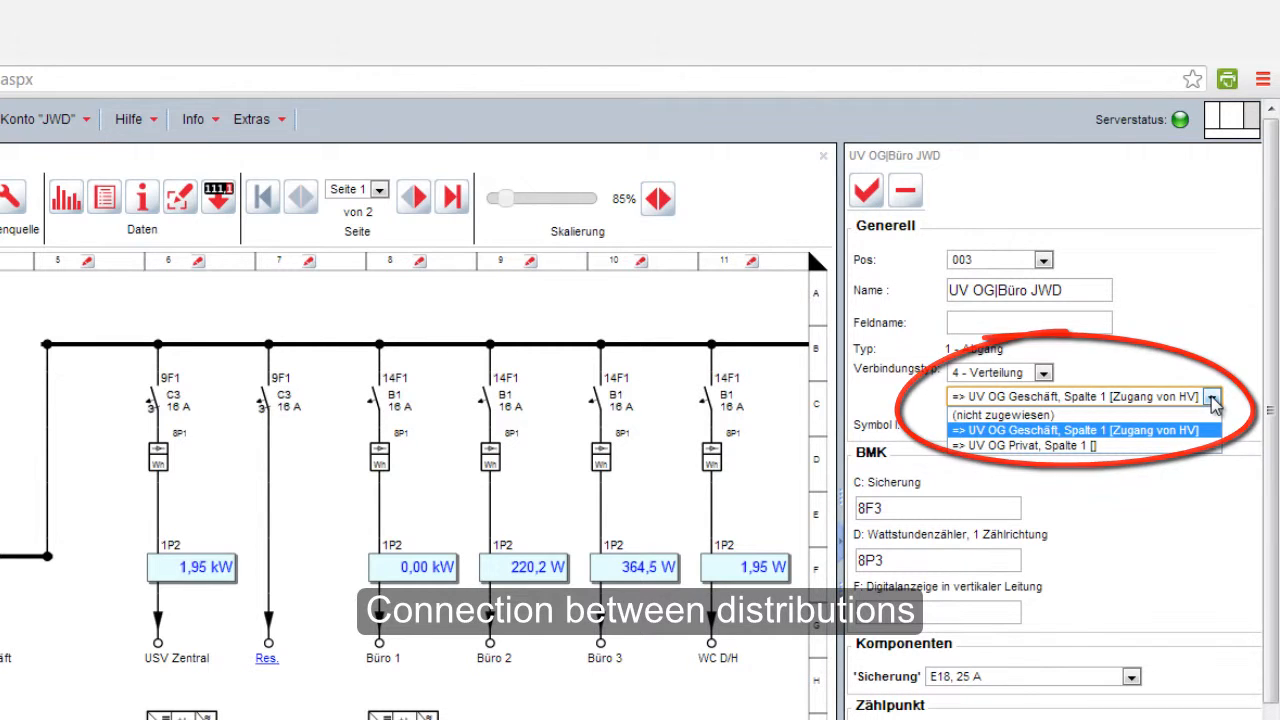
pyautogui.click(1211, 398)
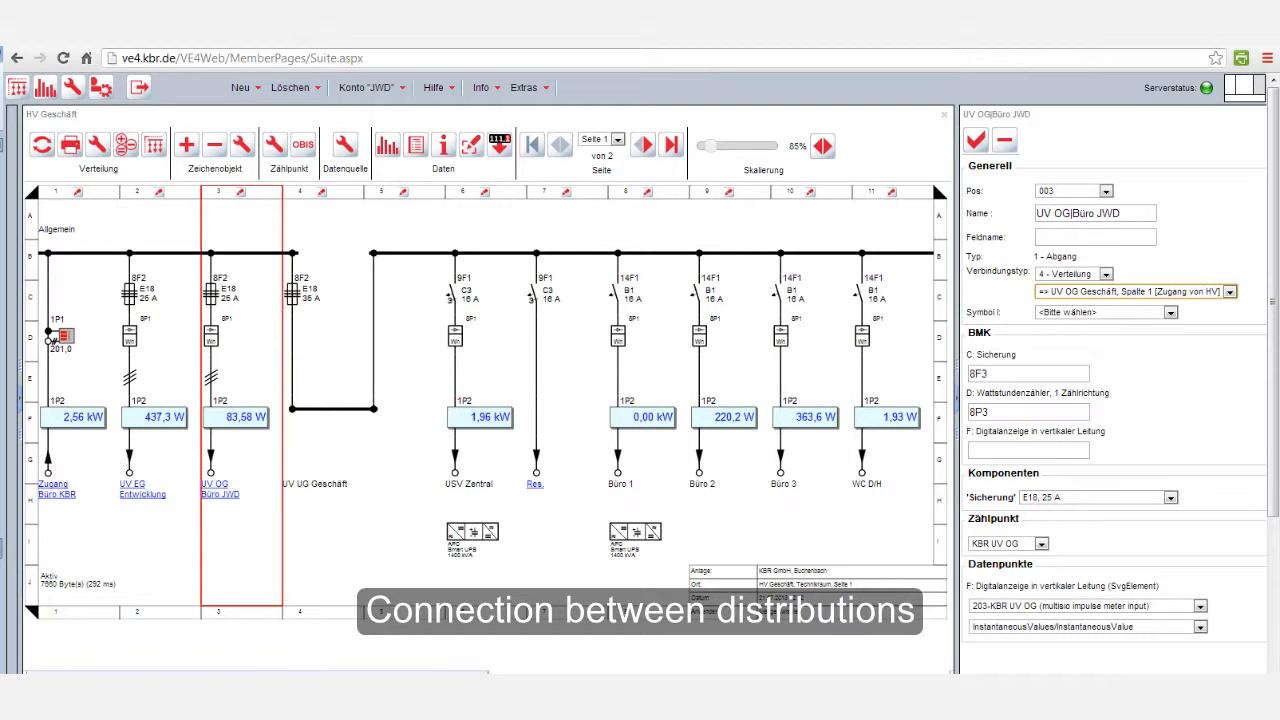
# Hide the properties pane, bring back the navigation tree and open the supply structure overview of Strom under Buchenbach.
pyautogui.click(1254, 92)
pyautogui.click(1236, 90)
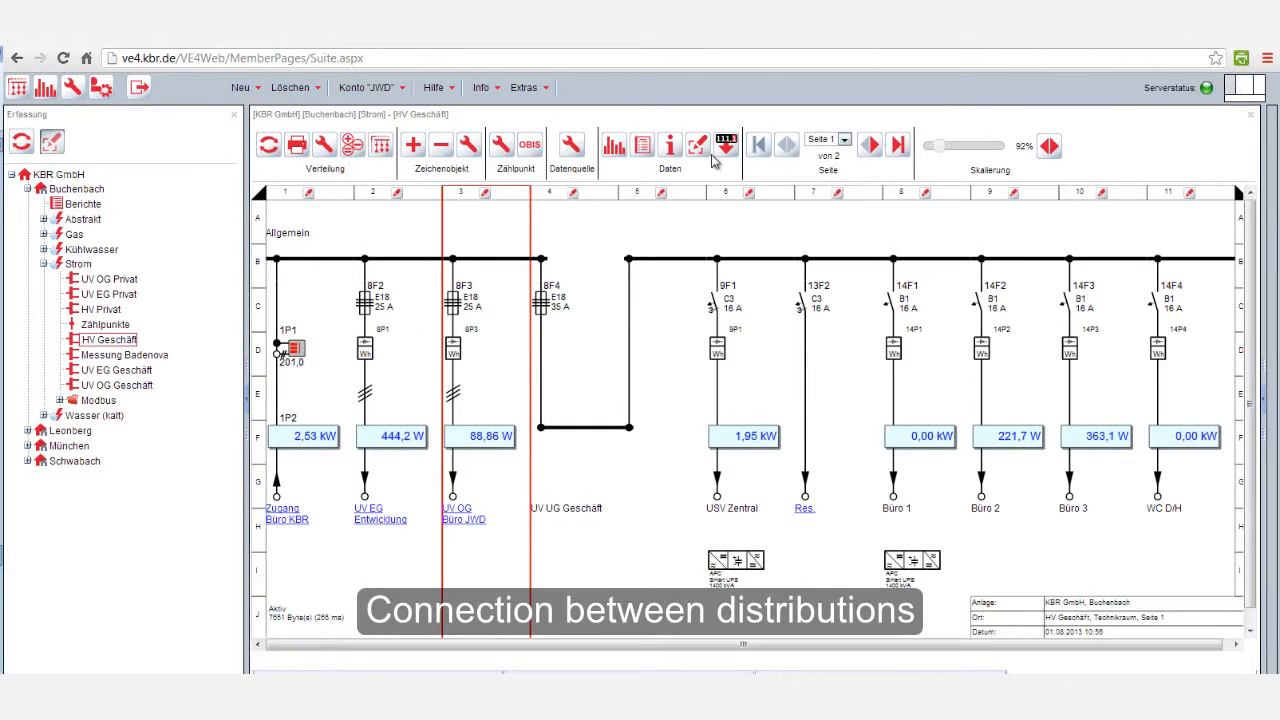
pyautogui.click(78, 266)
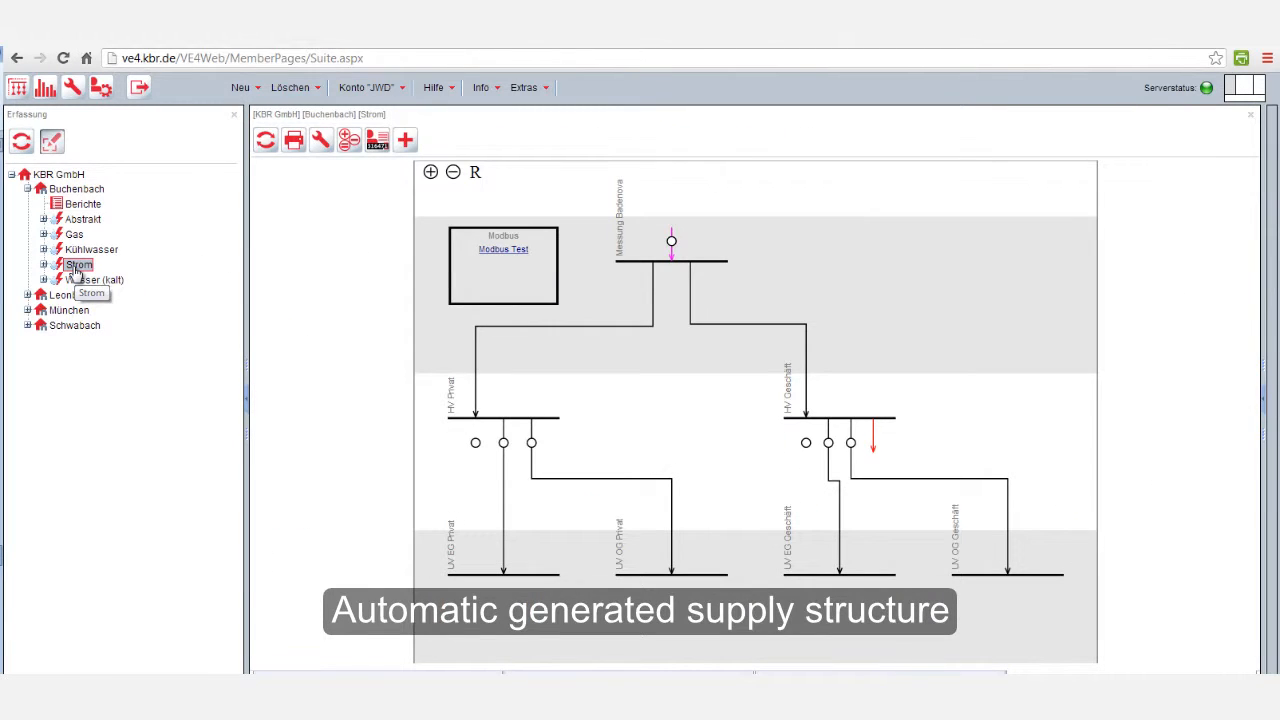